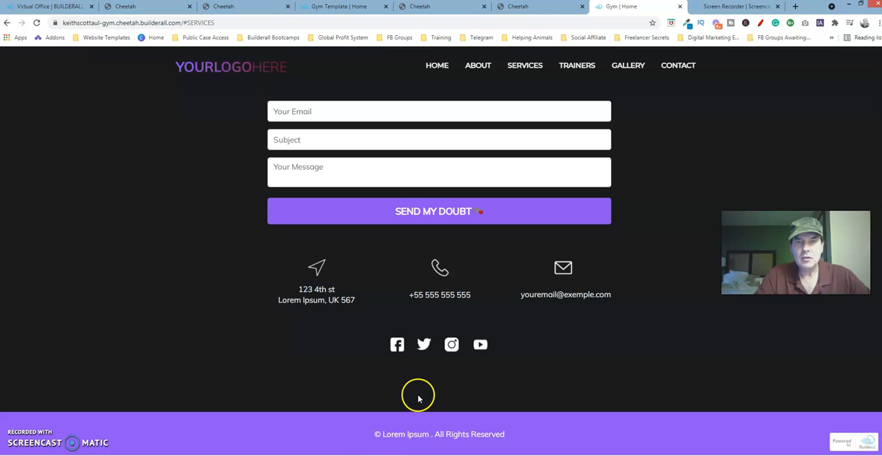
In the finished gym site's editor, open the purple footer panel's settings and examine its height and minimum height
{"action": "left_click", "coordinate": [521, 13]}
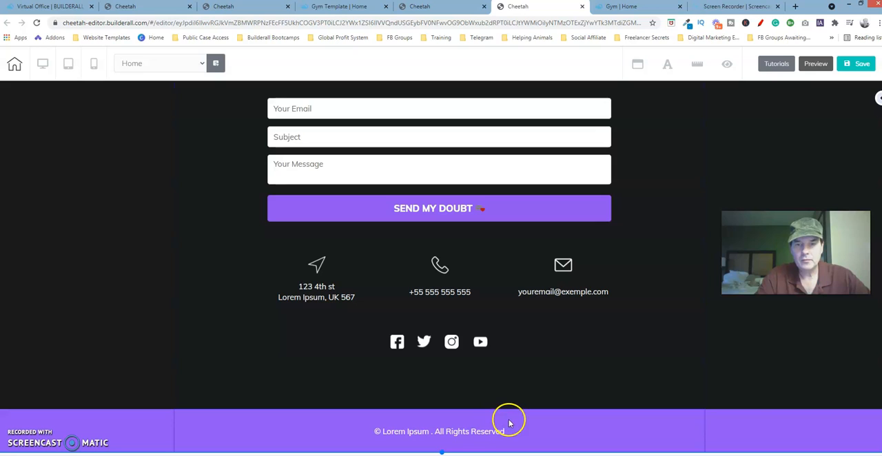
{"action": "left_click", "coordinate": [509, 420]}
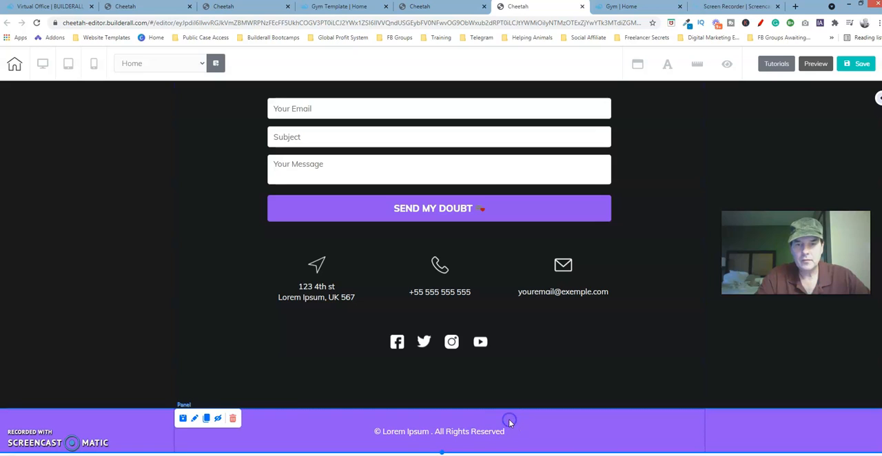
{"action": "left_click", "coordinate": [195, 419]}
{"action": "mouse_move", "coordinate": [536, 424]}
{"action": "left_mouse_down"}
{"action": "mouse_move", "coordinate": [589, 303]}
{"action": "mouse_move", "coordinate": [672, 167]}
{"action": "left_mouse_up"}
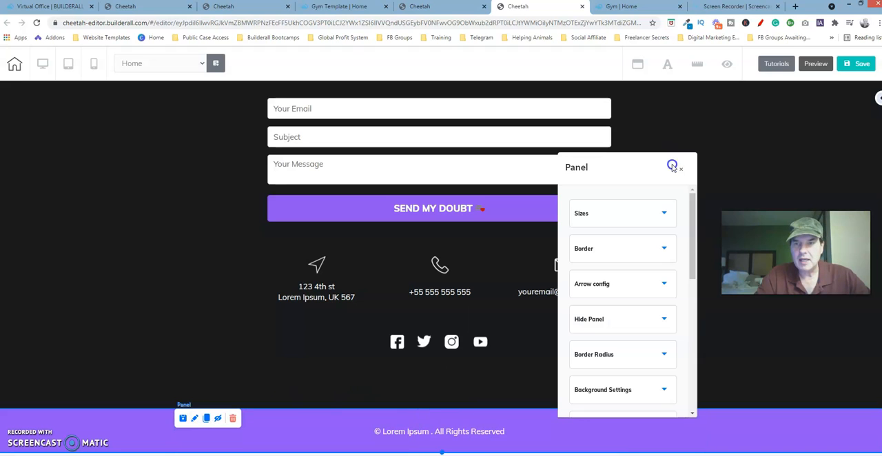
{"action": "left_click", "coordinate": [658, 215]}
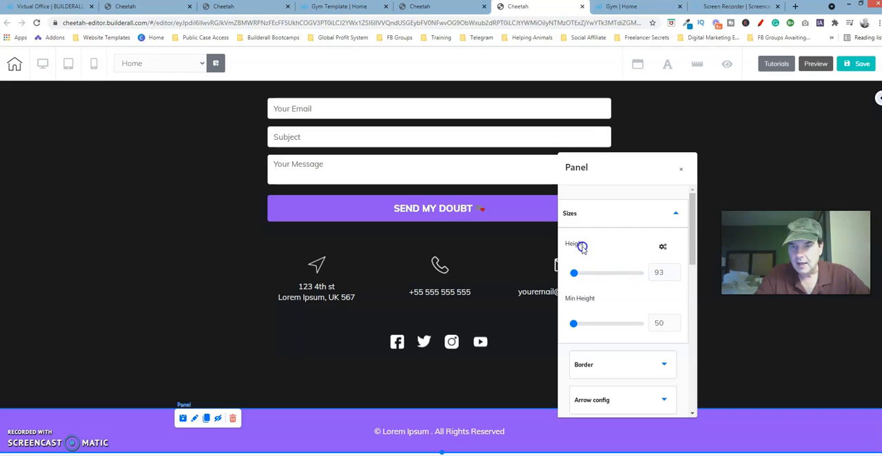
{"action": "left_click", "coordinate": [611, 214]}
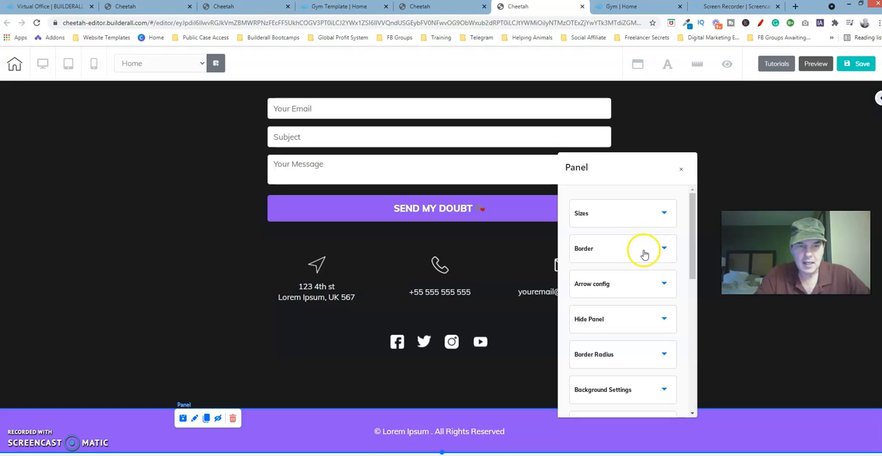
Copy the hex code 8F55F5 from the footer panel's solid background color
{"action": "left_click", "coordinate": [634, 392]}
{"action": "left_click_drag", "start_coordinate": [693, 248], "coordinate": [697, 307]}
{"action": "left_click", "coordinate": [573, 277]}
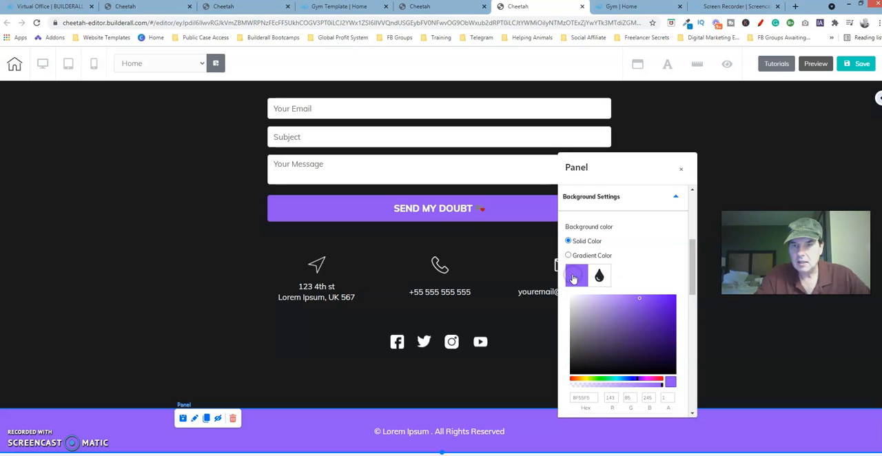
{"action": "left_click", "coordinate": [592, 396]}
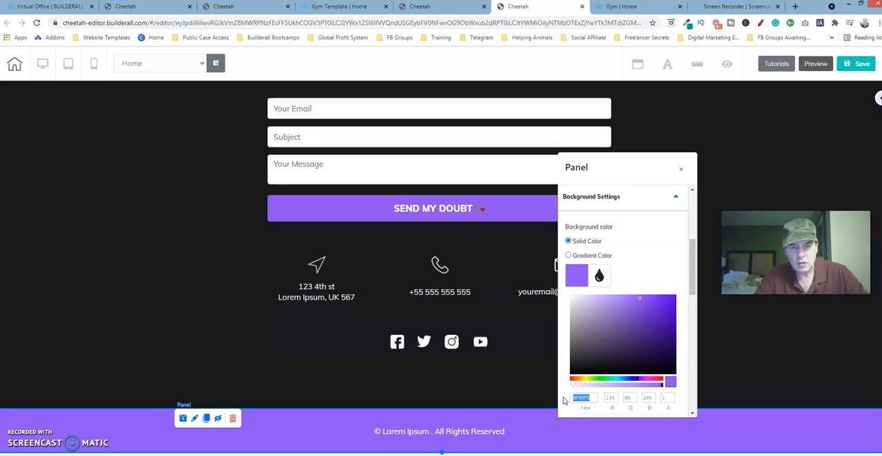
{"action": "left_click", "coordinate": [645, 106]}
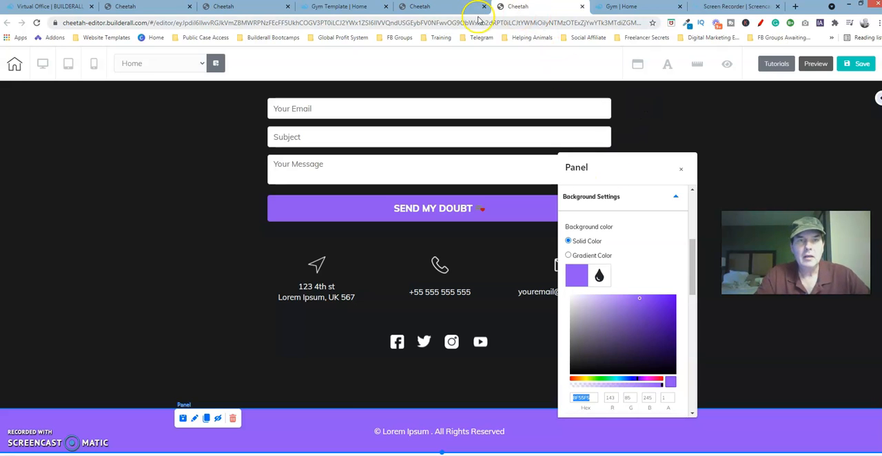
Switch to the editor of the page being rebuilt and add a blank panel below the contact section
{"action": "left_click", "coordinate": [244, 8]}
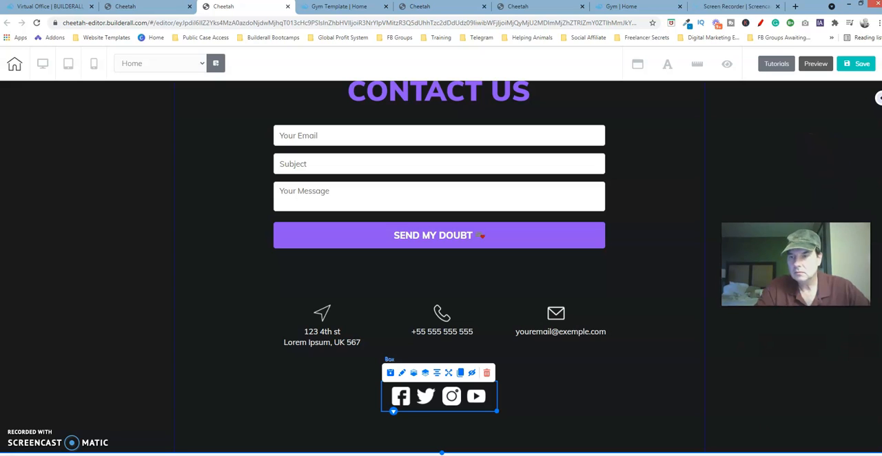
{"action": "left_click", "coordinate": [878, 98]}
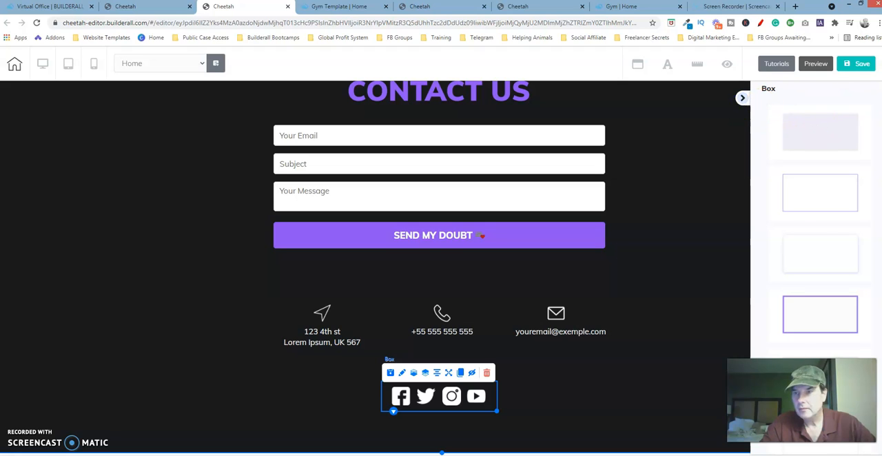
{"action": "left_click", "coordinate": [790, 139]}
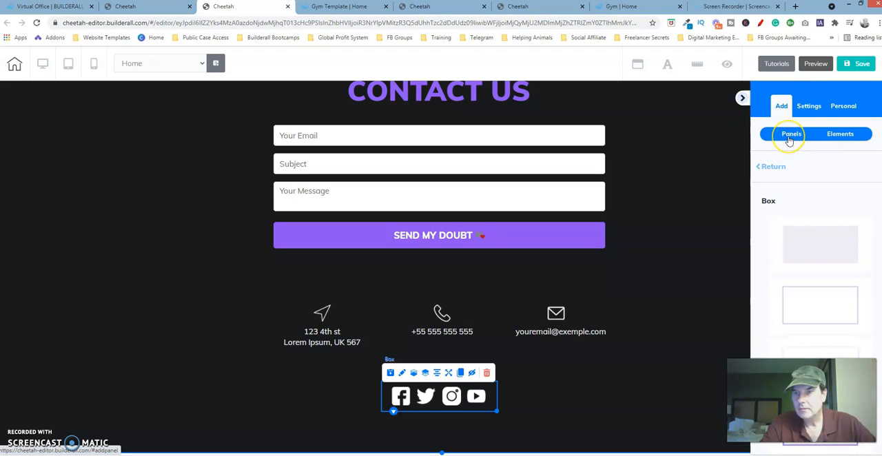
{"action": "left_click", "coordinate": [796, 193]}
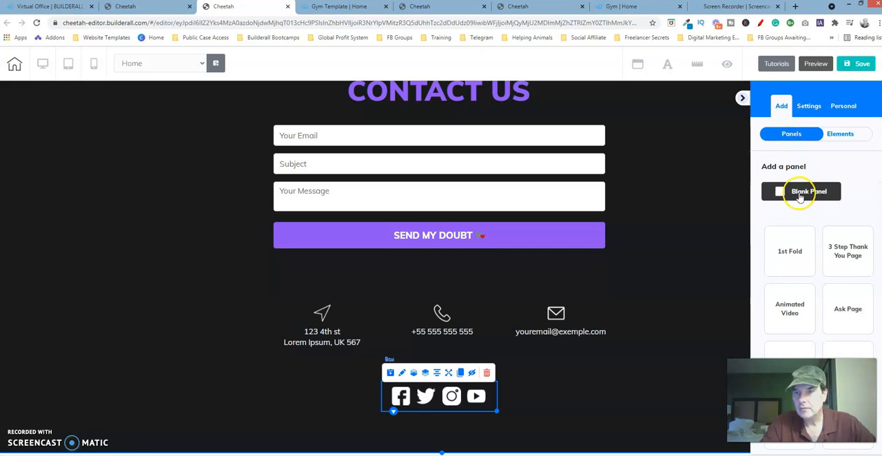
{"action": "left_click", "coordinate": [741, 102]}
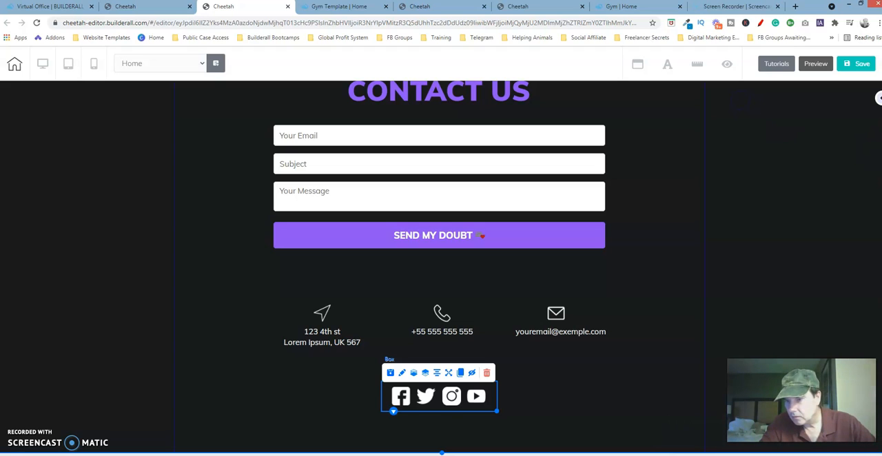
Delete the placeholder heading text box from the new blank panel
{"action": "scroll", "coordinate": [442, 269], "scroll_direction": "down", "scroll_amount": 3}
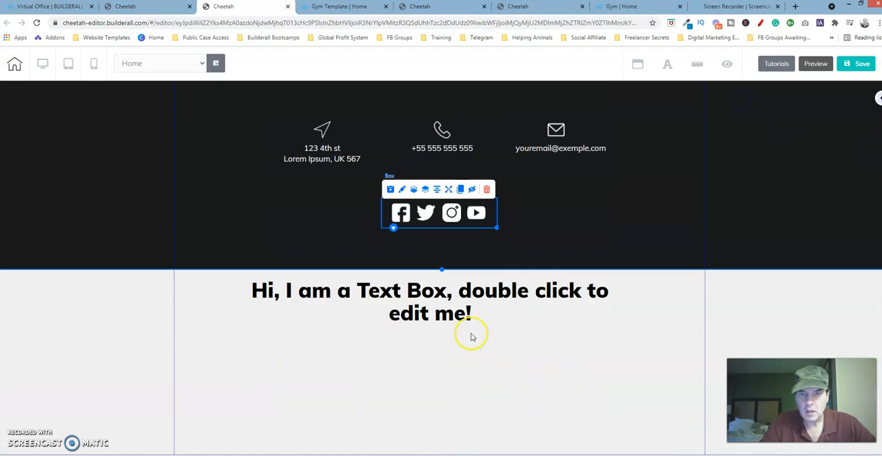
{"action": "left_click", "coordinate": [458, 296]}
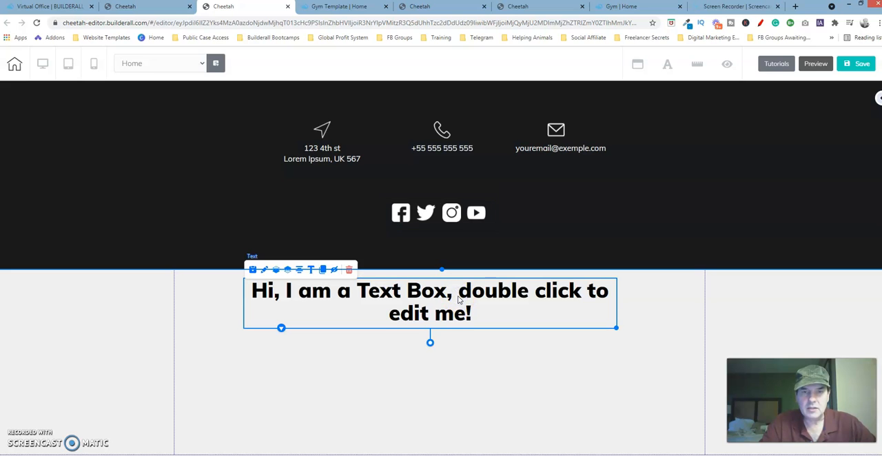
{"action": "left_click", "coordinate": [349, 272]}
{"action": "left_click", "coordinate": [517, 277]}
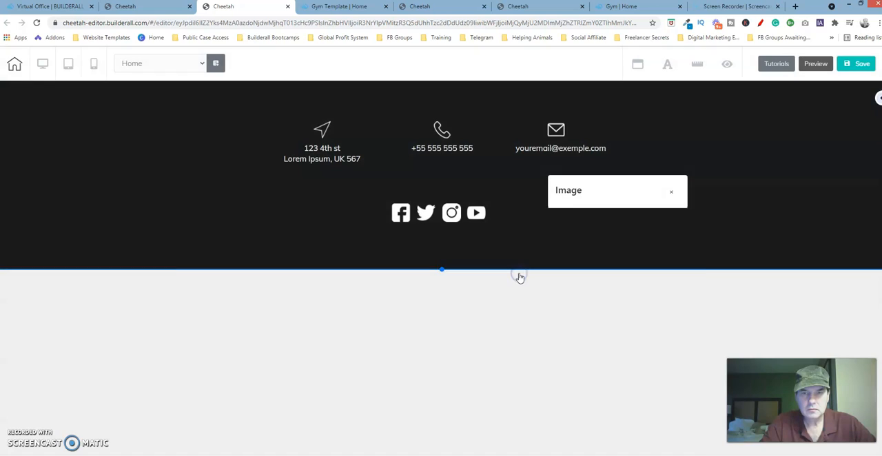
Open the new blank panel's settings and set its height to 93
{"action": "left_click", "coordinate": [452, 304]}
{"action": "left_click", "coordinate": [195, 280]}
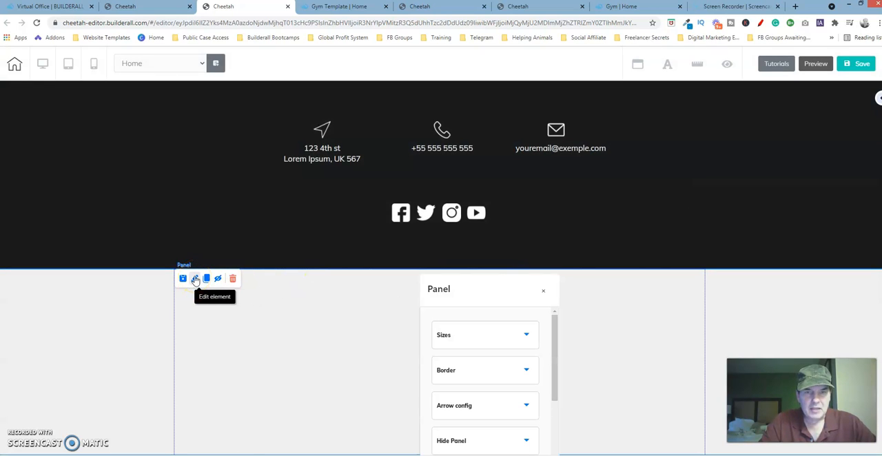
{"action": "left_click_drag", "start_coordinate": [515, 296], "coordinate": [623, 242]}
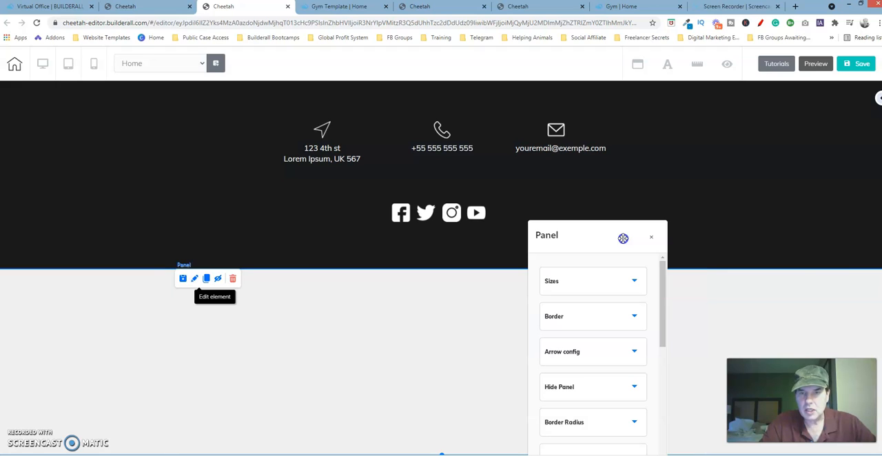
{"action": "left_click", "coordinate": [610, 279]}
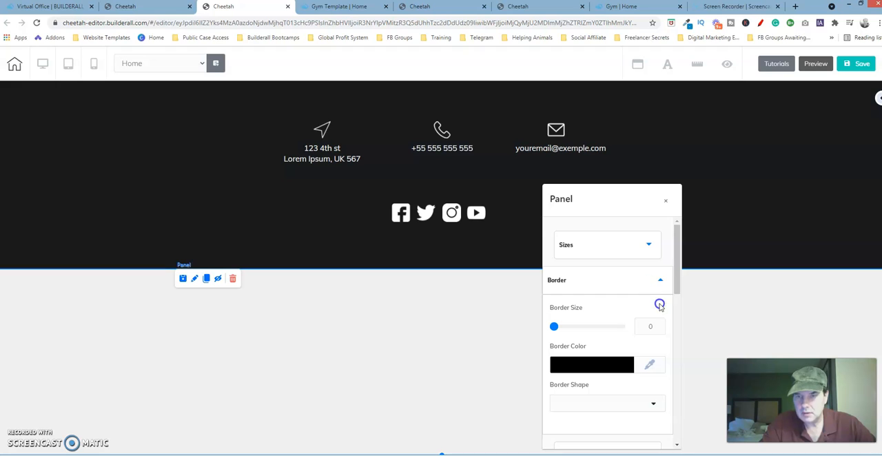
{"action": "left_click", "coordinate": [637, 244]}
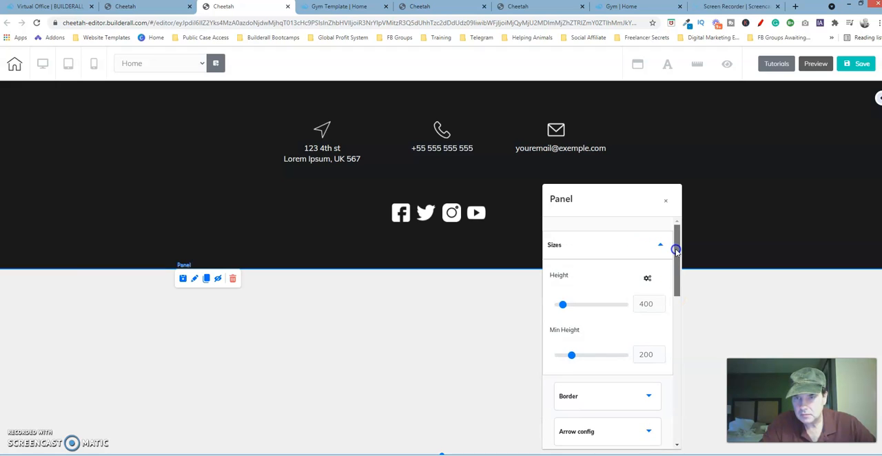
{"action": "left_click_drag", "start_coordinate": [676, 252], "coordinate": [676, 270]}
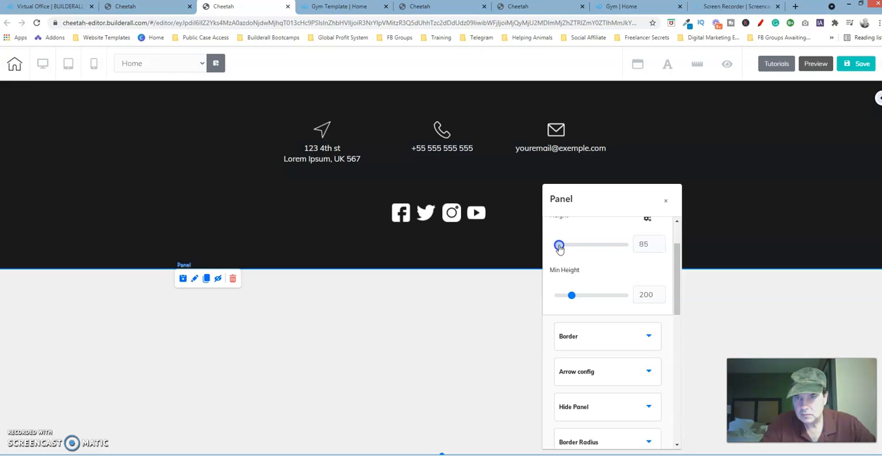
{"action": "left_click", "coordinate": [652, 241]}
{"action": "left_click", "coordinate": [661, 242]}
{"action": "left_click", "coordinate": [661, 242]}
{"action": "left_click", "coordinate": [661, 242]}
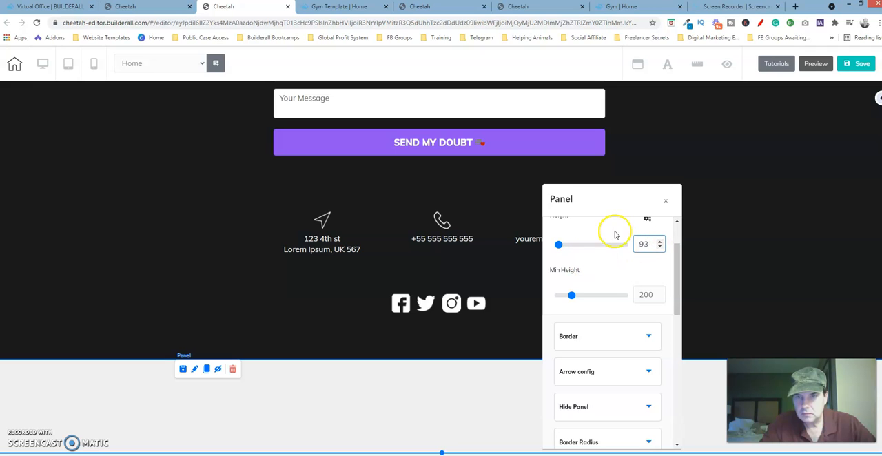
Set the new panel's solid background color to the copied hex 8F55F5 and close its settings
{"action": "left_click_drag", "start_coordinate": [674, 272], "coordinate": [681, 336]}
{"action": "left_click", "coordinate": [624, 272]}
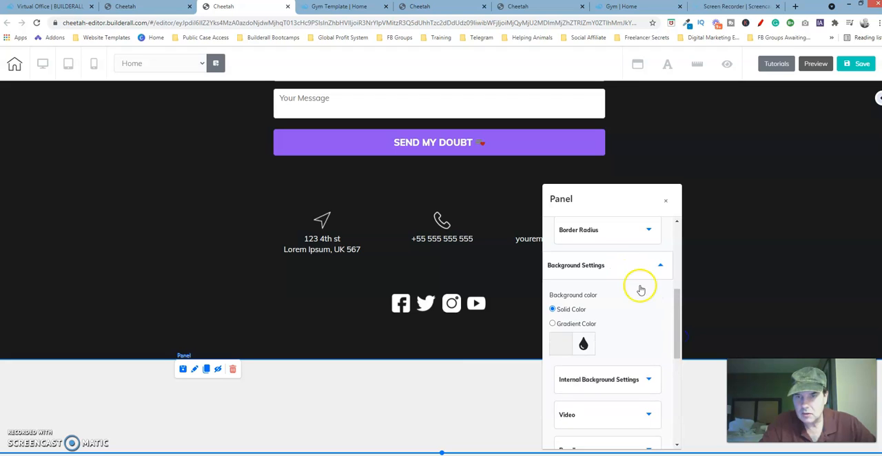
{"action": "left_click_drag", "start_coordinate": [676, 295], "coordinate": [681, 325]}
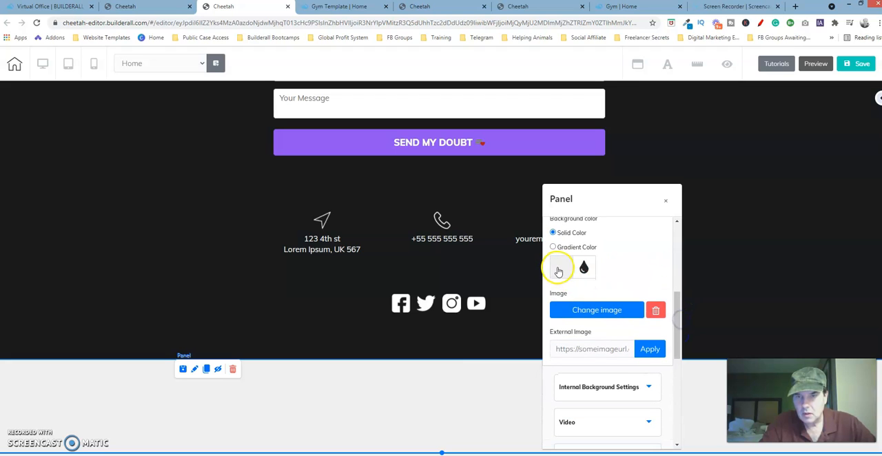
{"action": "left_click", "coordinate": [559, 271]}
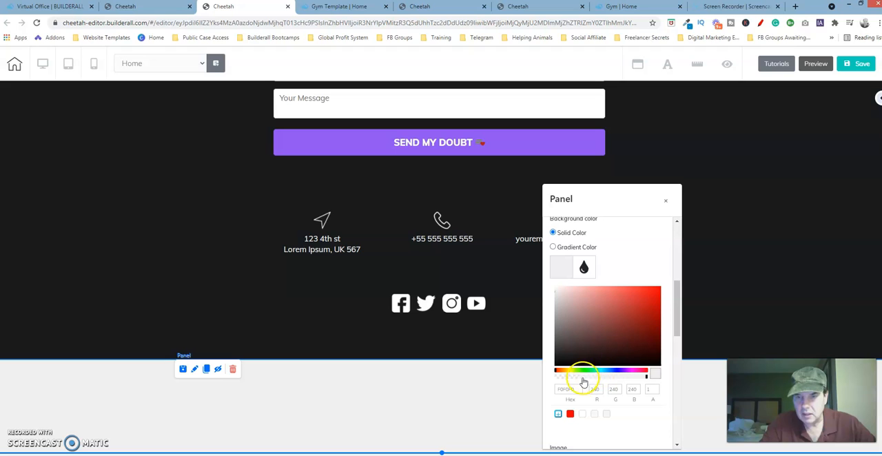
{"action": "left_click_drag", "start_coordinate": [581, 387], "coordinate": [546, 389]}
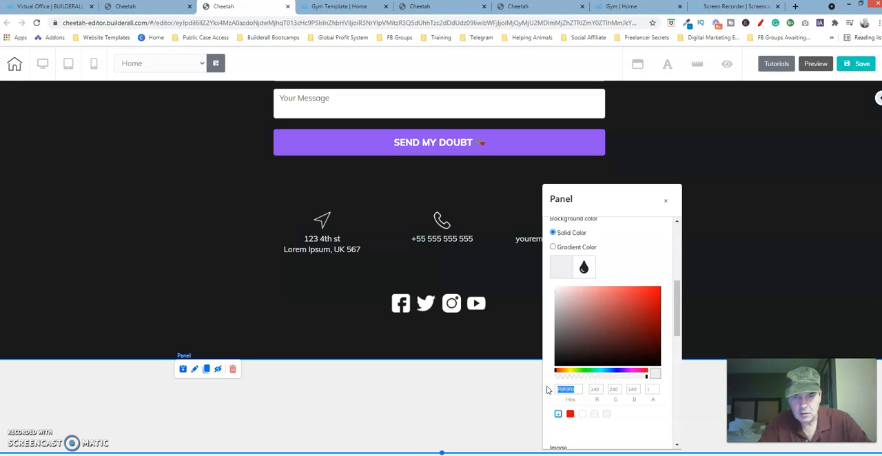
{"action": "type", "text": "8F55F5"}
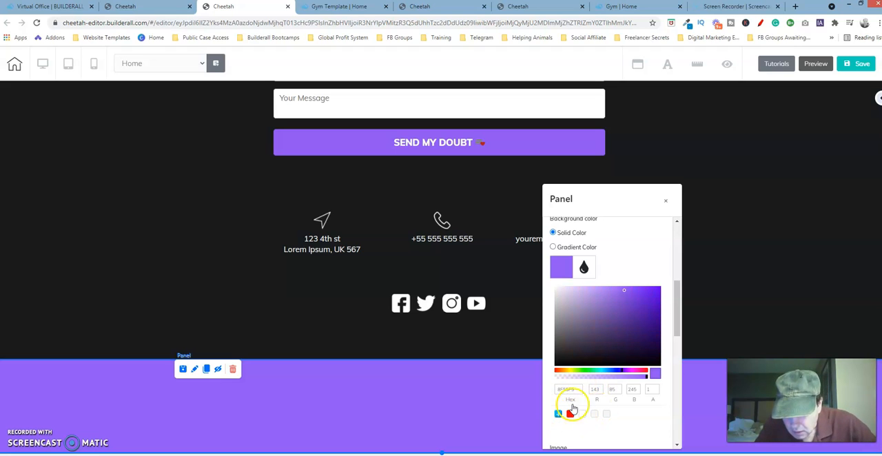
{"action": "left_click_drag", "start_coordinate": [651, 201], "coordinate": [701, 131]}
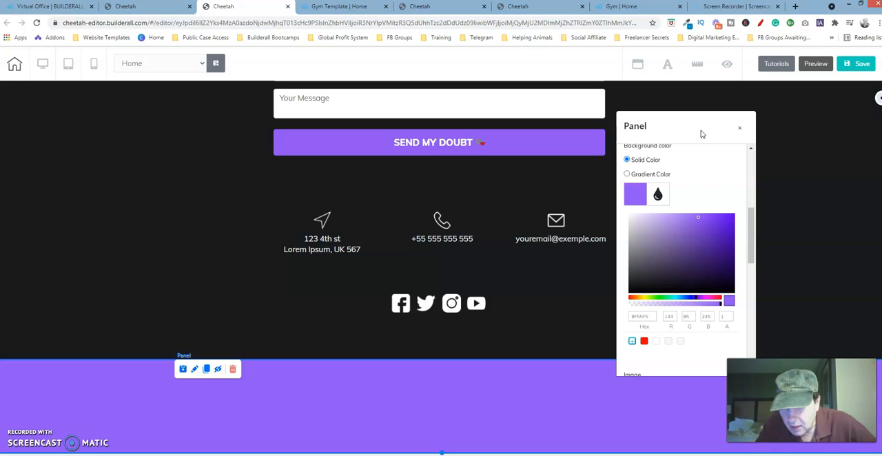
{"action": "left_click", "coordinate": [739, 131]}
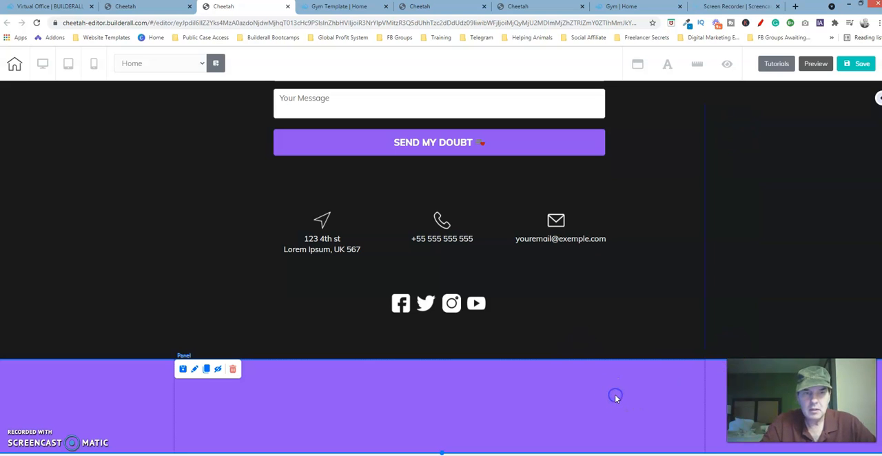
Return to the finished site's editor and check the footer panel's size settings again, including the minimum height
{"action": "left_click", "coordinate": [544, 11]}
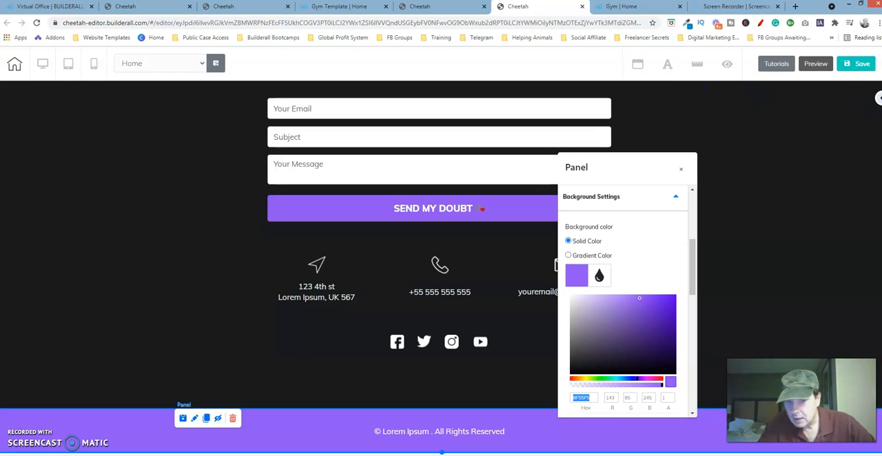
{"action": "left_click", "coordinate": [194, 419]}
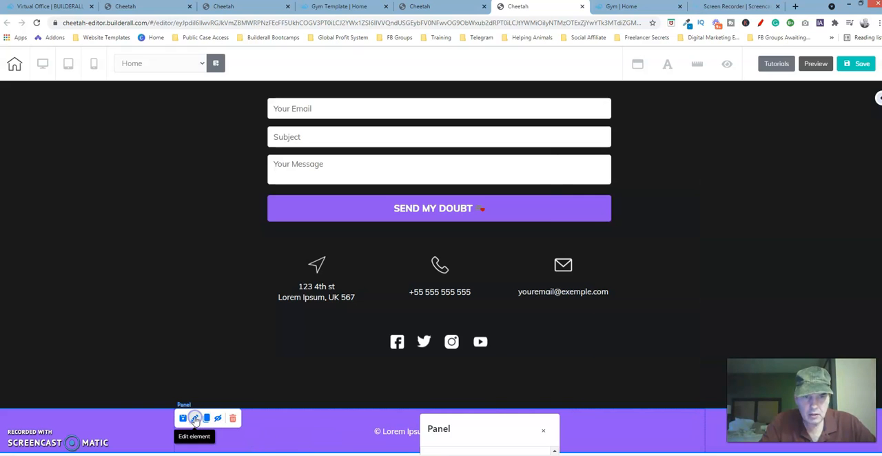
{"action": "left_click_drag", "start_coordinate": [510, 428], "coordinate": [667, 172]}
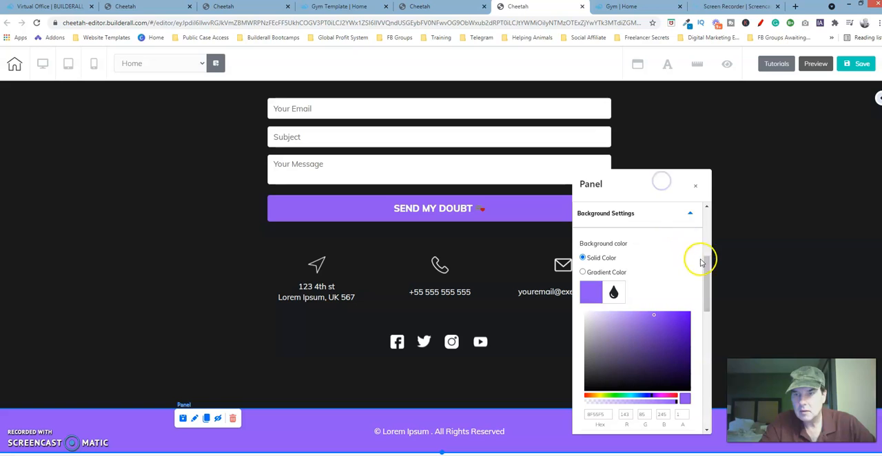
{"action": "left_click_drag", "start_coordinate": [708, 267], "coordinate": [714, 198]}
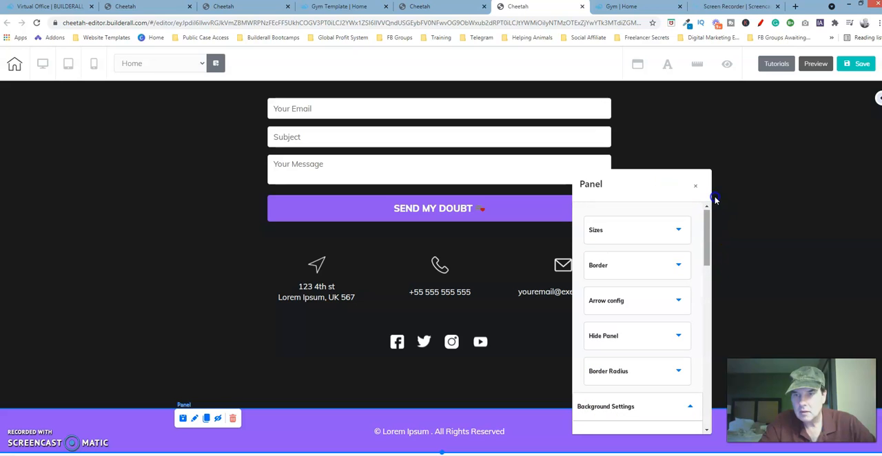
{"action": "right_click", "coordinate": [631, 241]}
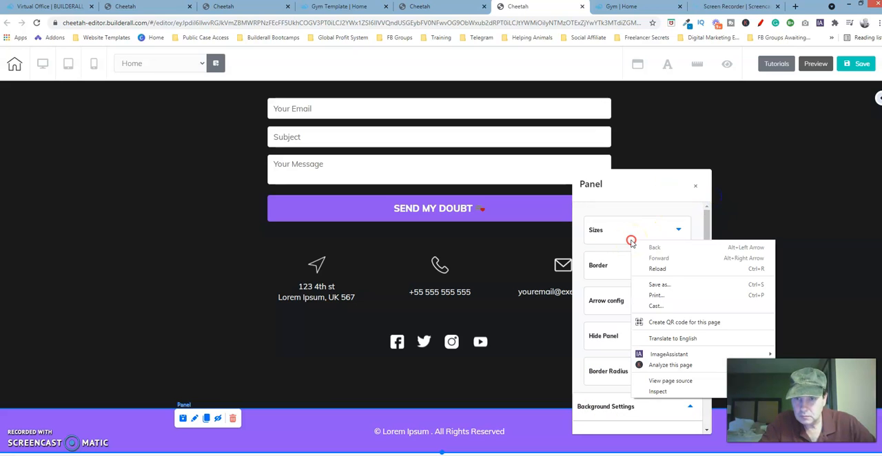
{"action": "left_click", "coordinate": [630, 228]}
{"action": "left_click", "coordinate": [632, 231]}
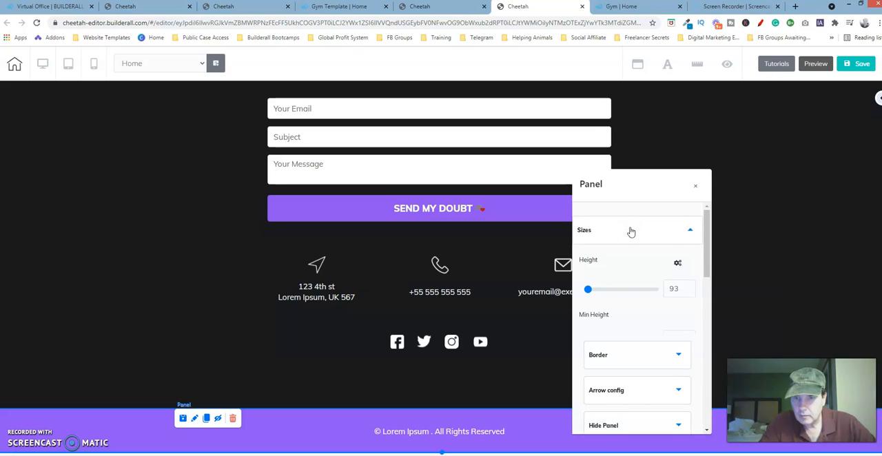
Copy the copyright line from the finished site's footer text, check its formatting and text color, and leave the text unchanged
{"action": "left_click", "coordinate": [696, 186]}
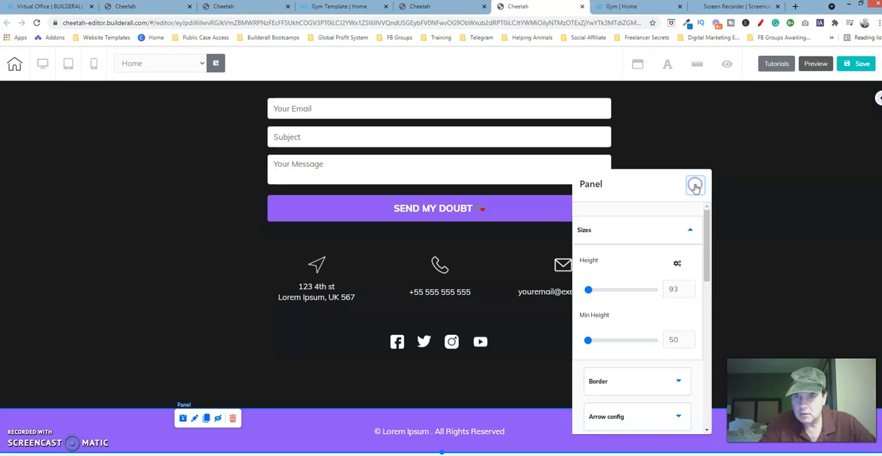
{"action": "left_click", "coordinate": [463, 434]}
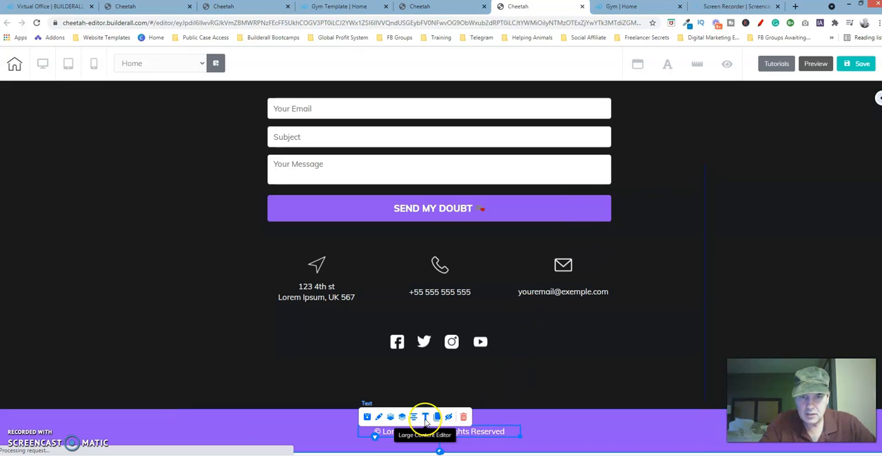
{"action": "left_click", "coordinate": [426, 418]}
{"action": "left_click_drag", "start_coordinate": [591, 121], "coordinate": [331, 134]}
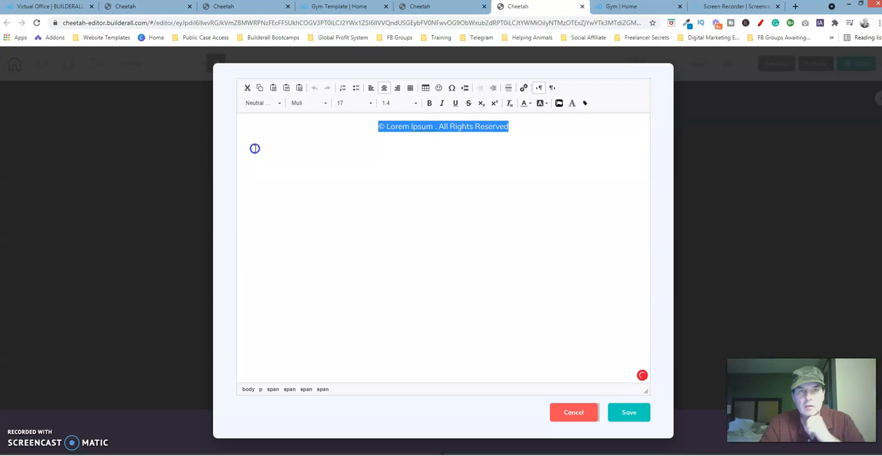
{"action": "left_click", "coordinate": [528, 103]}
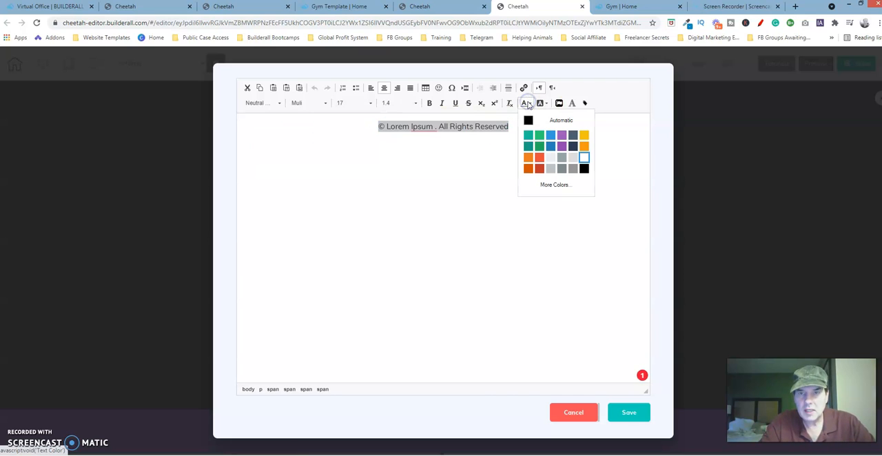
{"action": "left_click", "coordinate": [549, 257]}
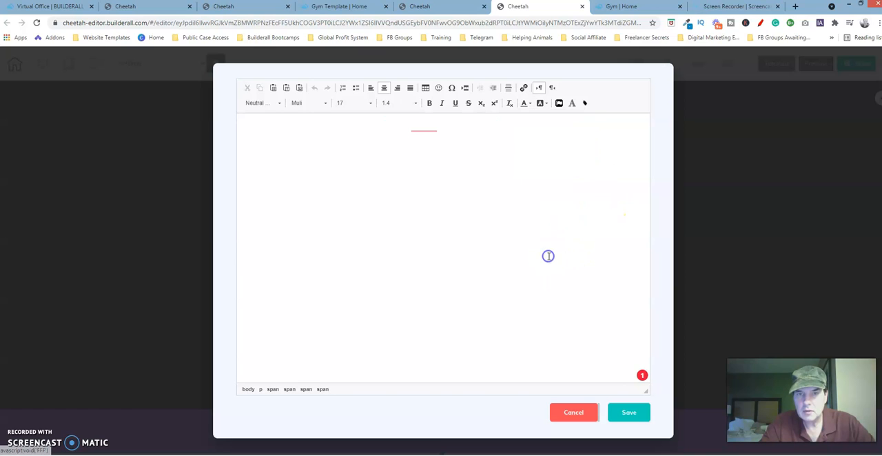
{"action": "left_click", "coordinate": [573, 413]}
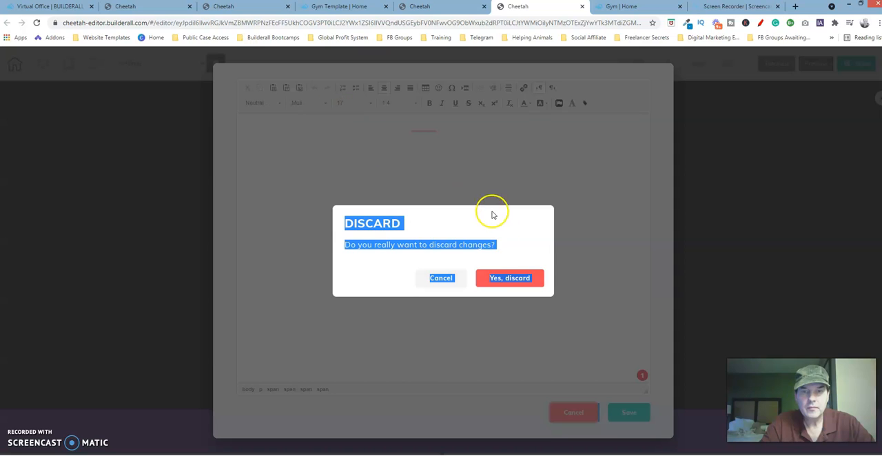
{"action": "left_click", "coordinate": [501, 281]}
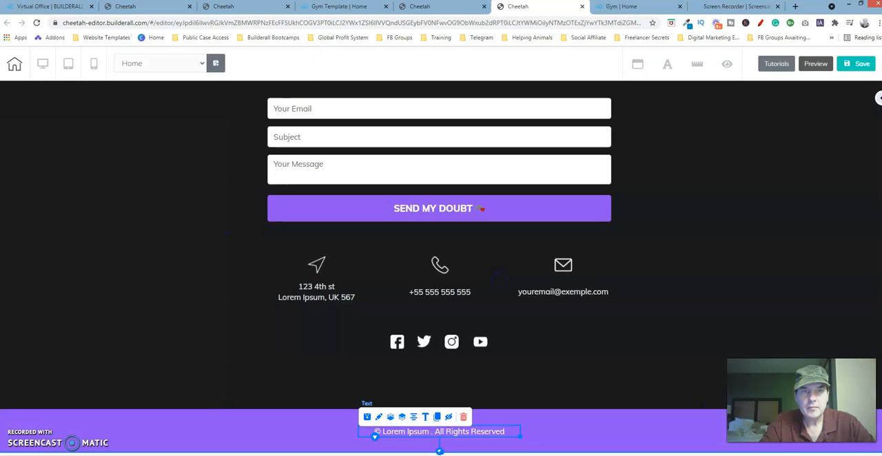
Return to the rebuilt page's editor, set the purple footer panel's minimum height to 50, and close its settings
{"action": "left_click", "coordinate": [242, 8]}
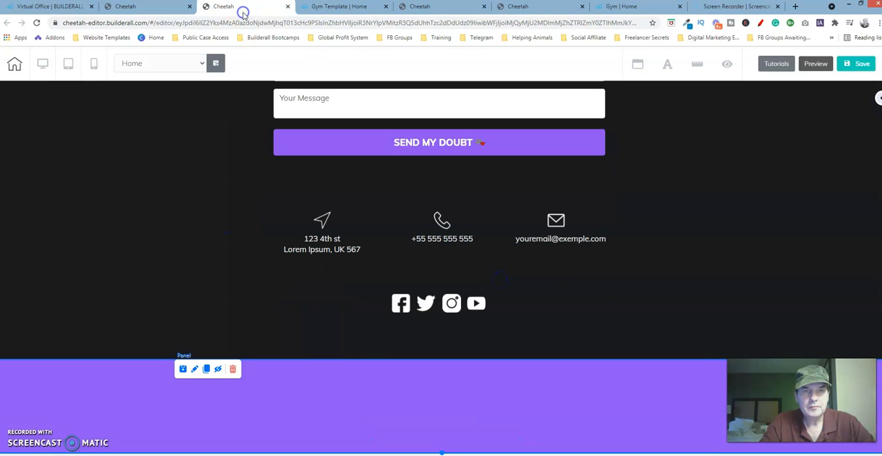
{"action": "left_click", "coordinate": [195, 371]}
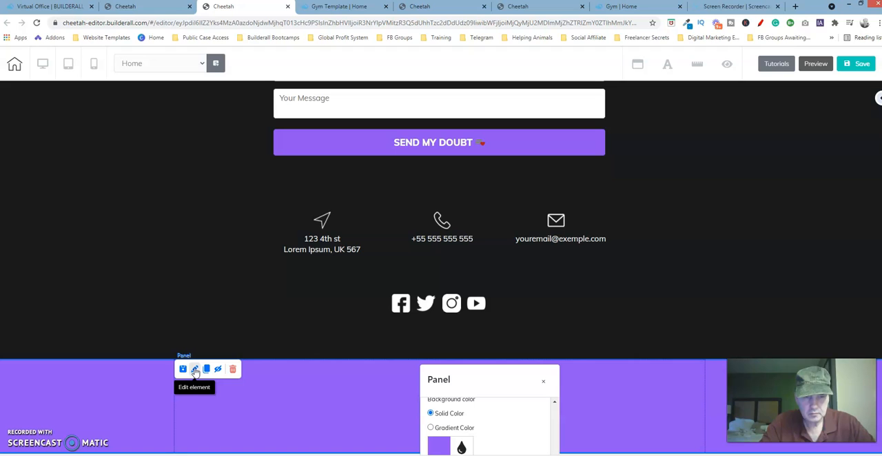
{"action": "left_click_drag", "start_coordinate": [596, 272], "coordinate": [713, 139]}
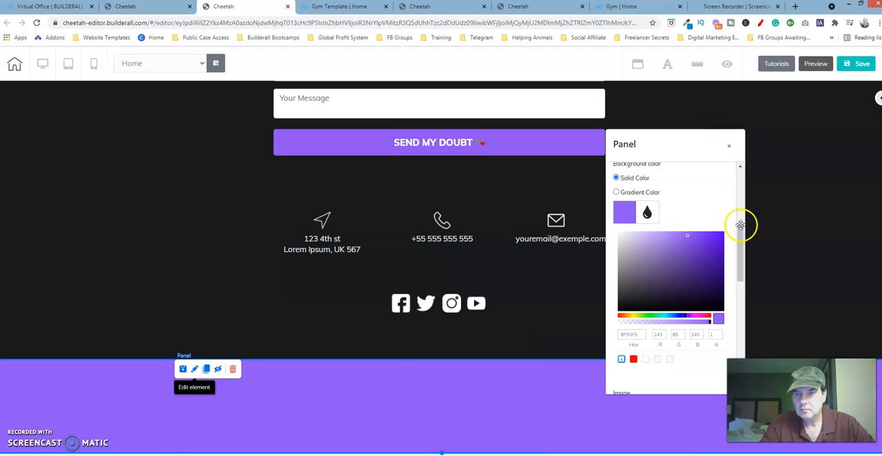
{"action": "left_click_drag", "start_coordinate": [744, 247], "coordinate": [743, 181]}
{"action": "left_click", "coordinate": [691, 195]}
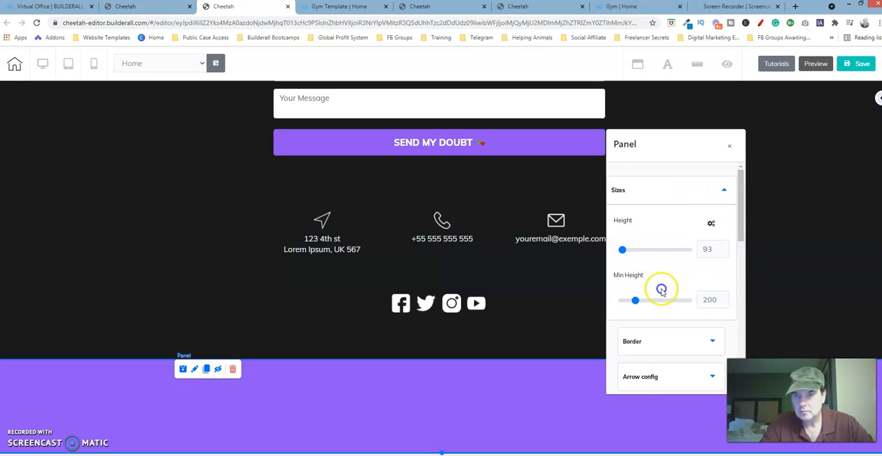
{"action": "left_click", "coordinate": [624, 304]}
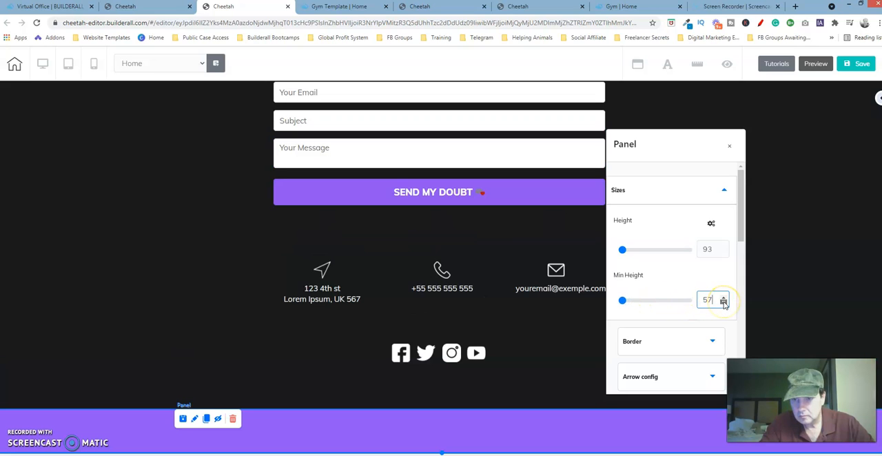
{"action": "left_click", "coordinate": [723, 303]}
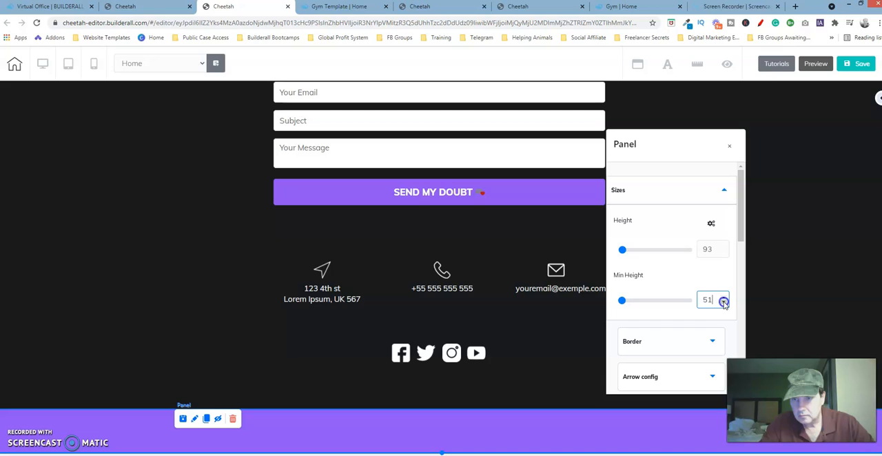
{"action": "left_click", "coordinate": [729, 145]}
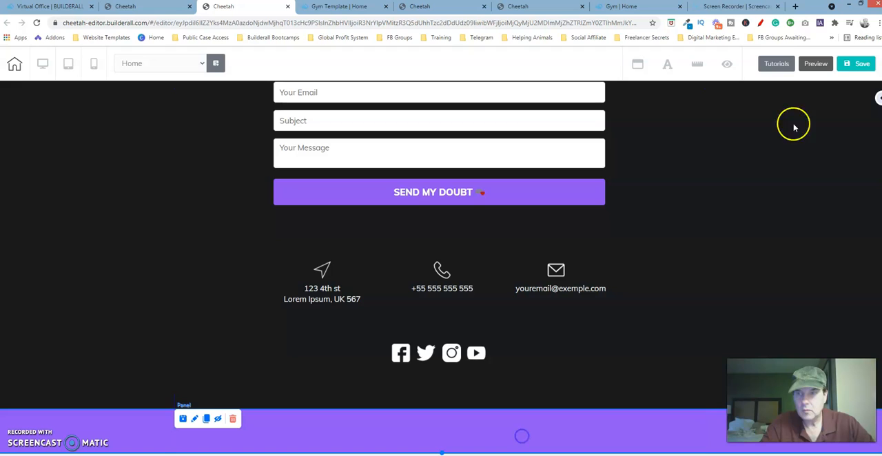
Add a paragraph text element to the purple footer panel and move it toward the panel's horizontal center
{"action": "left_click", "coordinate": [879, 99]}
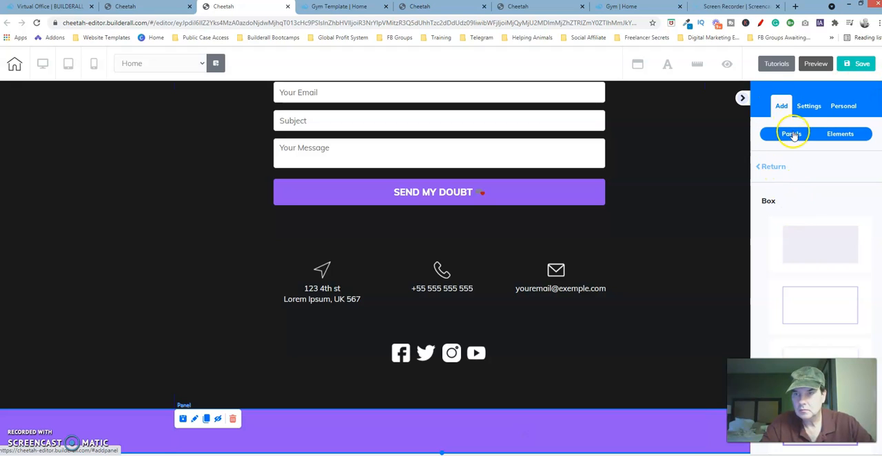
{"action": "left_click", "coordinate": [839, 136]}
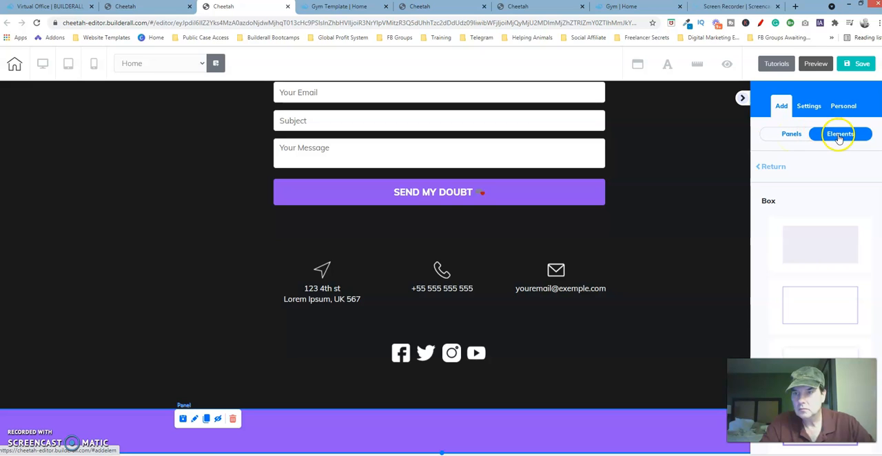
{"action": "left_click", "coordinate": [777, 166]}
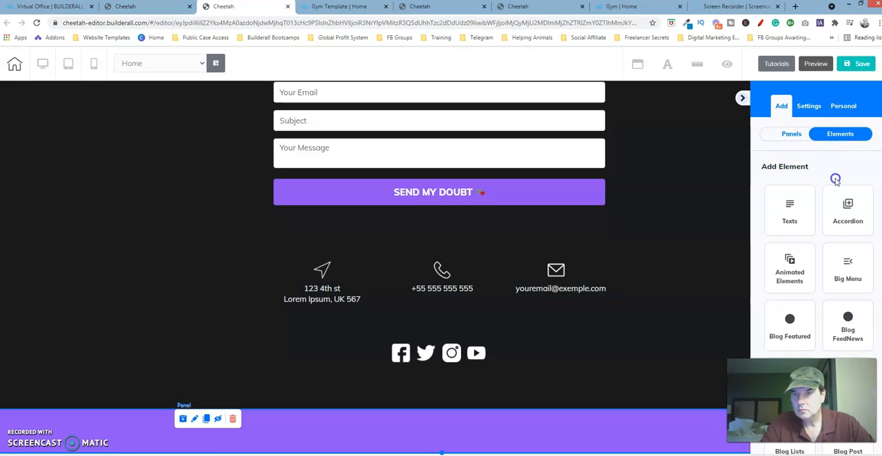
{"action": "left_click", "coordinate": [791, 213]}
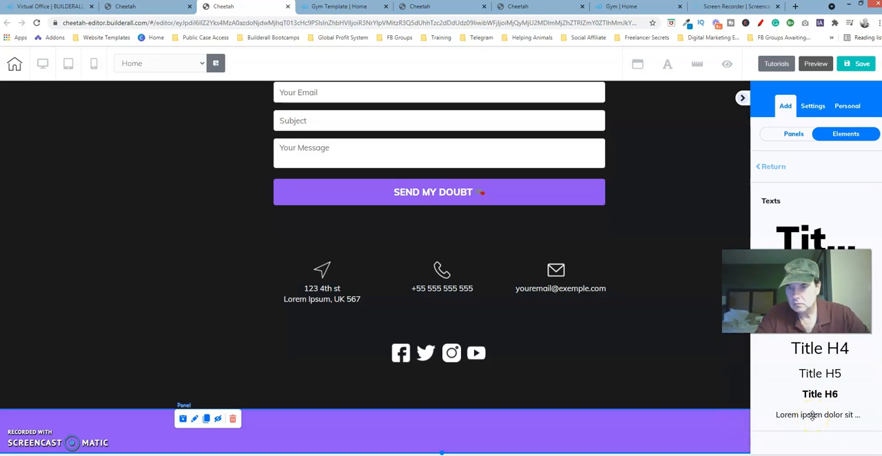
{"action": "left_click", "coordinate": [813, 415]}
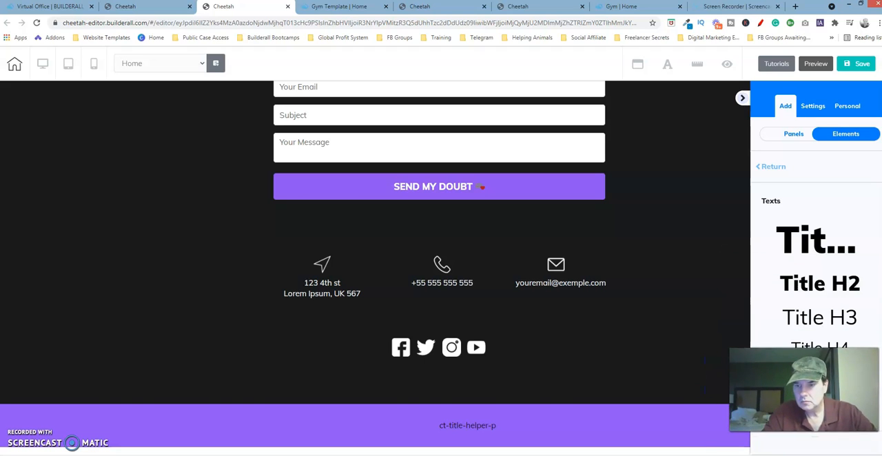
{"action": "left_click", "coordinate": [486, 427]}
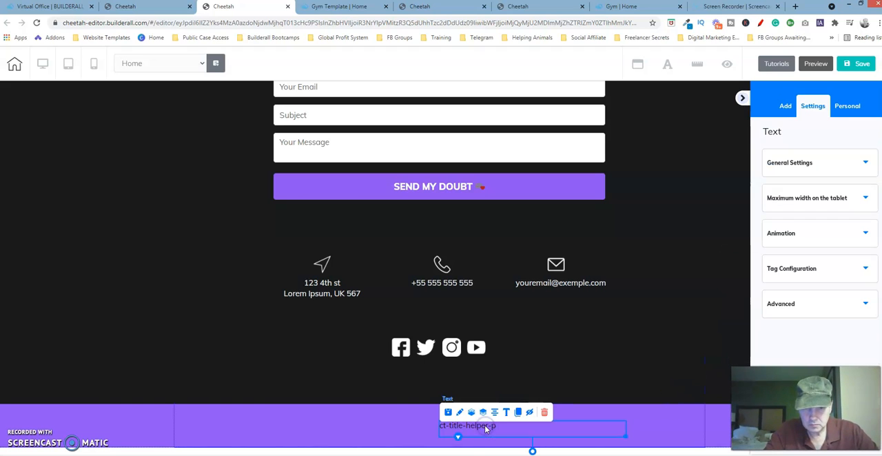
{"action": "mouse_move", "coordinate": [453, 426]}
{"action": "left_mouse_down"}
{"action": "mouse_move", "coordinate": [376, 426]}
{"action": "mouse_move", "coordinate": [410, 435]}
{"action": "mouse_move", "coordinate": [408, 407]}
{"action": "mouse_move", "coordinate": [411, 424]}
{"action": "mouse_move", "coordinate": [441, 416]}
{"action": "left_mouse_up"}
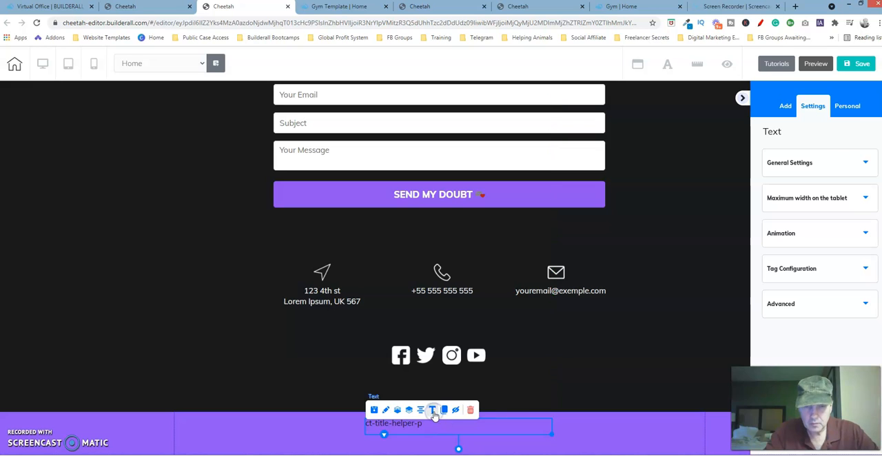
Replace the new element's placeholder text with the copied "© Lorem Ipsum . All Rights Reserved" in the large content editor and center it
{"action": "left_click", "coordinate": [433, 411]}
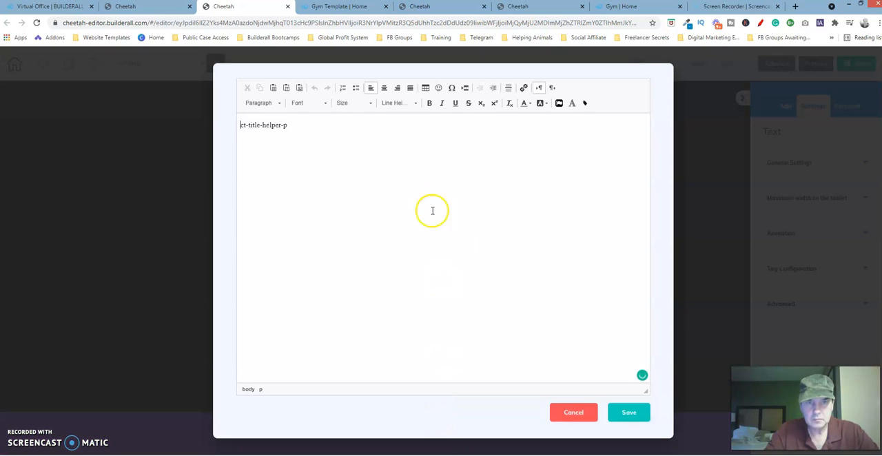
{"action": "left_click_drag", "start_coordinate": [305, 129], "coordinate": [240, 130]}
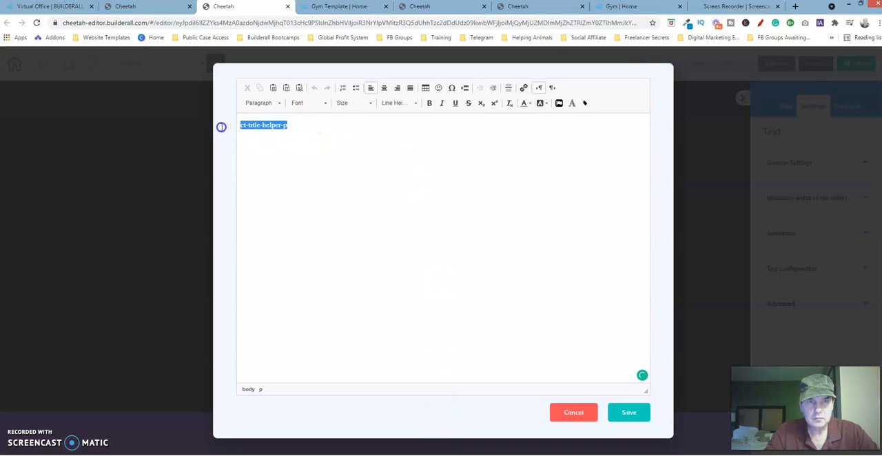
{"action": "type", "text": "© Lorem Ipsum . All Rights Reserved"}
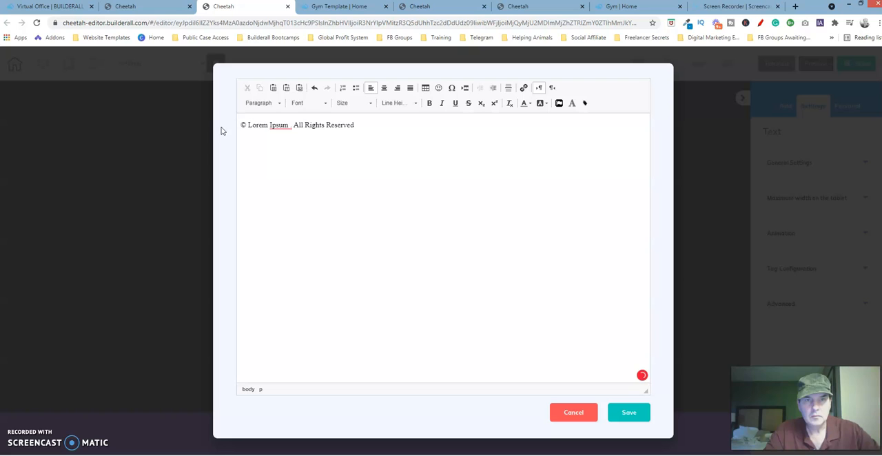
{"action": "left_click_drag", "start_coordinate": [358, 125], "coordinate": [223, 118]}
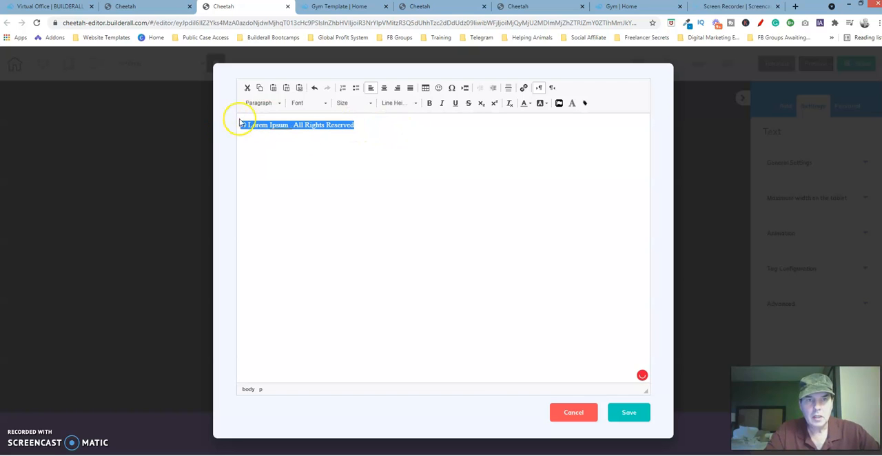
{"action": "left_click", "coordinate": [384, 87]}
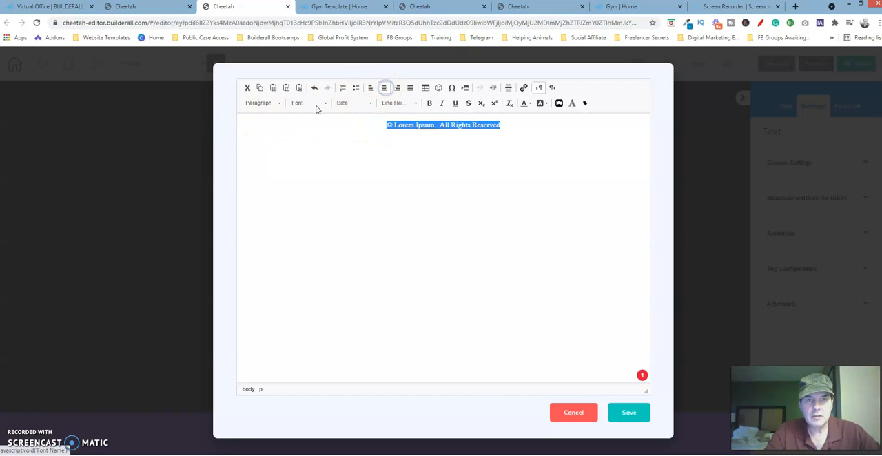
Apply the Neutral Paragraph style and the Muli font to the copyright line
{"action": "left_click", "coordinate": [280, 102]}
{"action": "left_click_drag", "start_coordinate": [306, 146], "coordinate": [308, 186]}
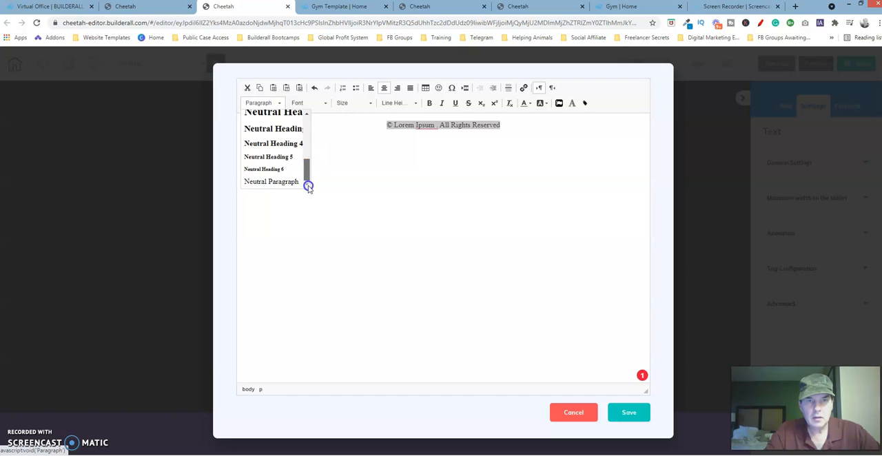
{"action": "left_click", "coordinate": [290, 182]}
{"action": "left_click", "coordinate": [327, 101]}
{"action": "left_click", "coordinate": [354, 163]}
{"action": "left_click", "coordinate": [353, 162]}
{"action": "left_click", "coordinate": [354, 163]}
{"action": "left_click", "coordinate": [354, 163]}
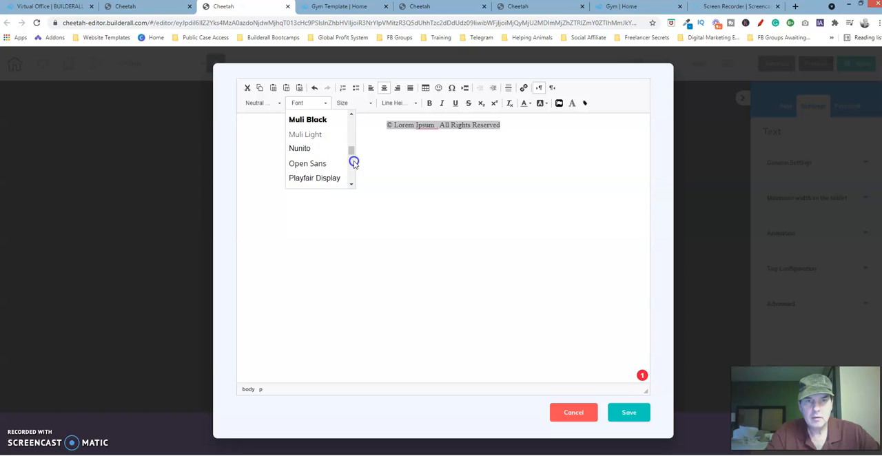
{"action": "left_click", "coordinate": [351, 115]}
{"action": "left_click", "coordinate": [350, 115]}
{"action": "left_click", "coordinate": [314, 141]}
Set the copyright line's font size to 17 and its line height to 1.4
{"action": "left_click", "coordinate": [360, 103]}
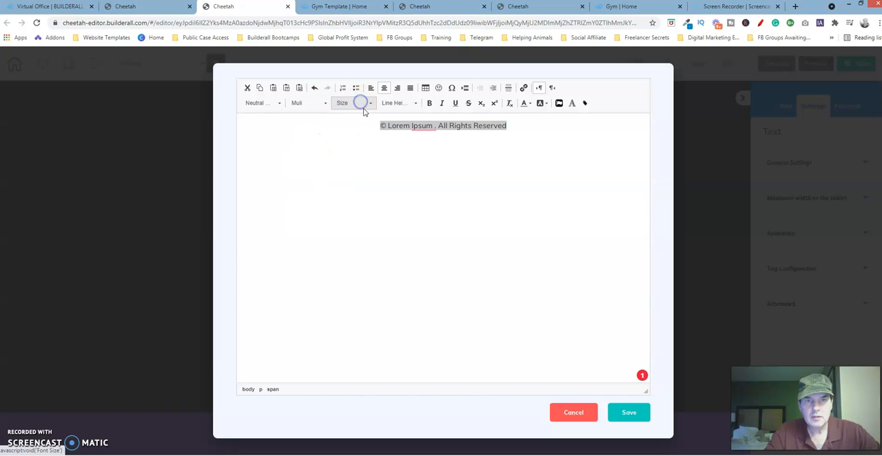
{"action": "left_click", "coordinate": [370, 104]}
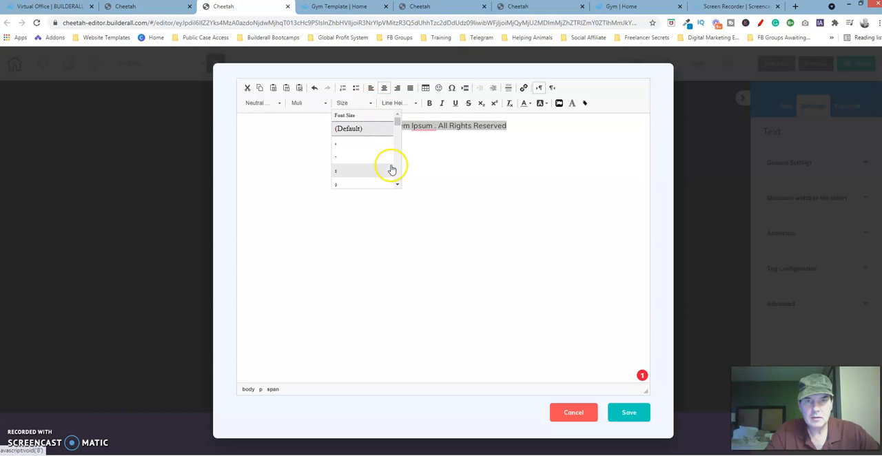
{"action": "scroll", "coordinate": [394, 171], "scroll_direction": "down", "scroll_amount": 5}
{"action": "left_click", "coordinate": [341, 157]}
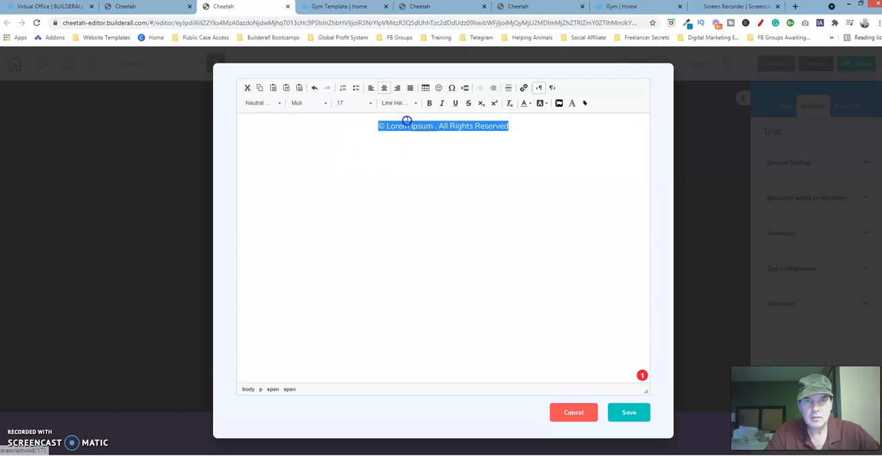
{"action": "left_click", "coordinate": [416, 103]}
{"action": "scroll", "coordinate": [442, 174], "scroll_direction": "down", "scroll_amount": 2}
{"action": "scroll", "coordinate": [442, 174], "scroll_direction": "down", "scroll_amount": 2}
{"action": "left_click", "coordinate": [389, 173]}
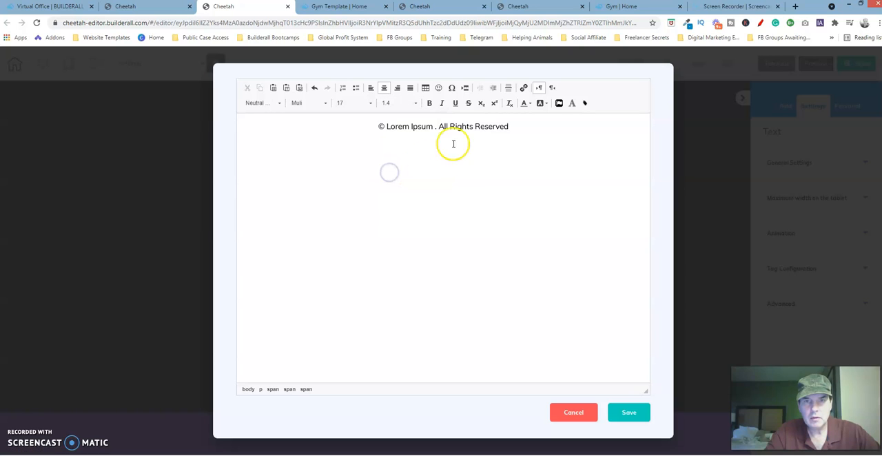
Color the entire copyright line white and save the edited text back to the page
{"action": "left_click_drag", "start_coordinate": [519, 124], "coordinate": [360, 124]}
{"action": "left_click", "coordinate": [362, 125]}
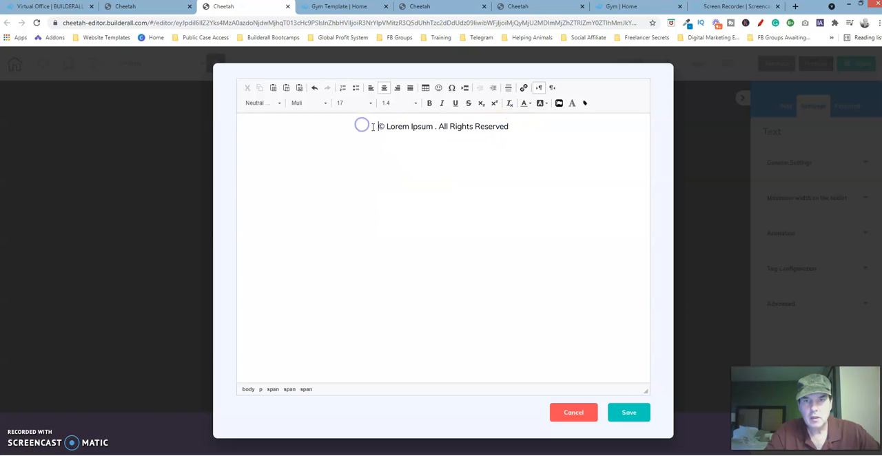
{"action": "left_click_drag", "start_coordinate": [522, 123], "coordinate": [352, 141]}
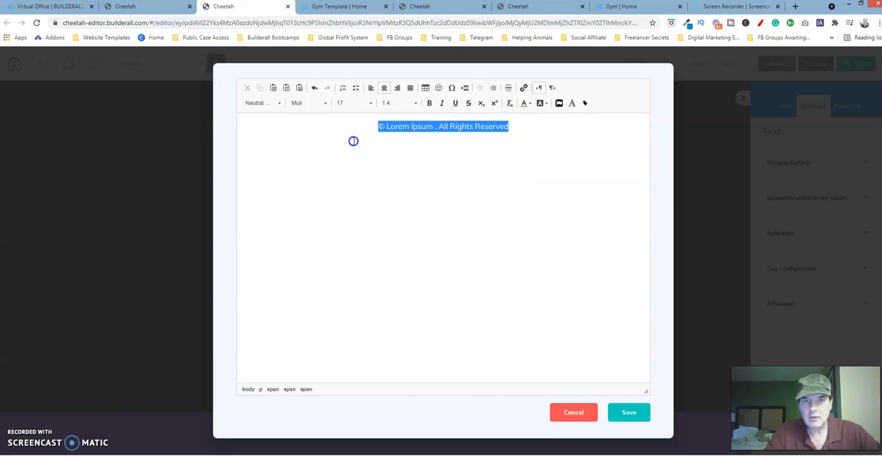
{"action": "left_click", "coordinate": [529, 103]}
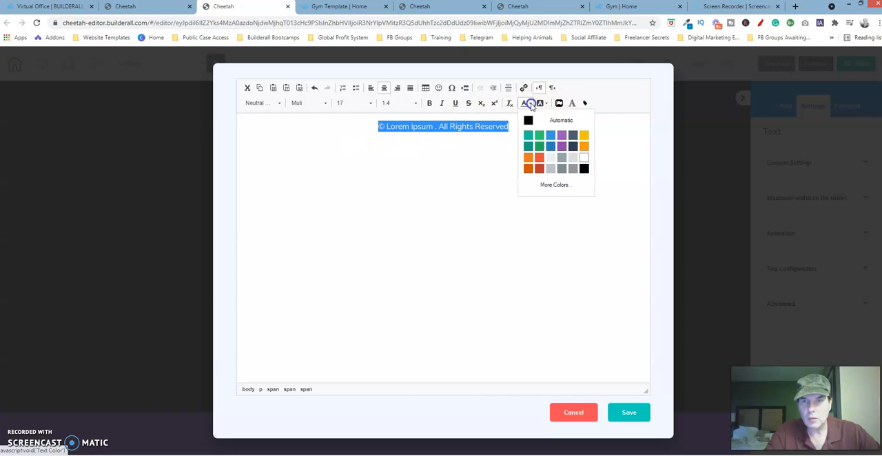
{"action": "left_click", "coordinate": [584, 157]}
{"action": "left_click", "coordinate": [520, 134]}
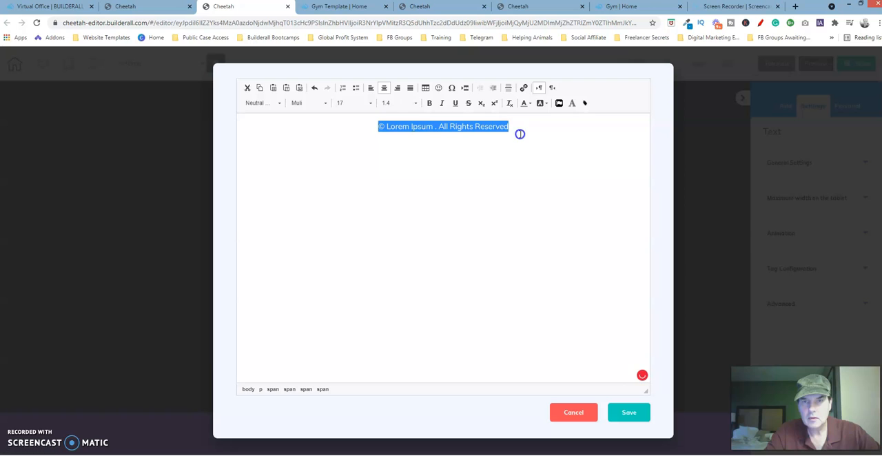
{"action": "left_click", "coordinate": [629, 413]}
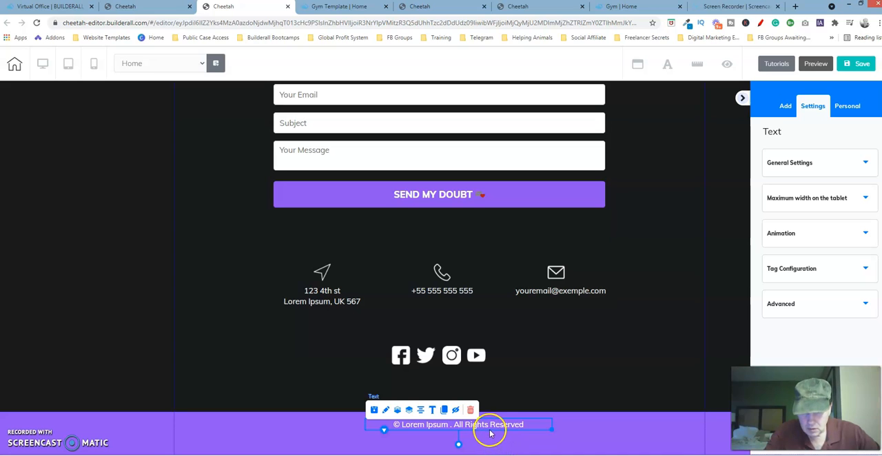
Narrow the copyright text box to fit its line, center it horizontally in the purple footer panel and nudge it slightly down
{"action": "left_click", "coordinate": [419, 412]}
{"action": "left_click_drag", "start_coordinate": [532, 429], "coordinate": [481, 431]}
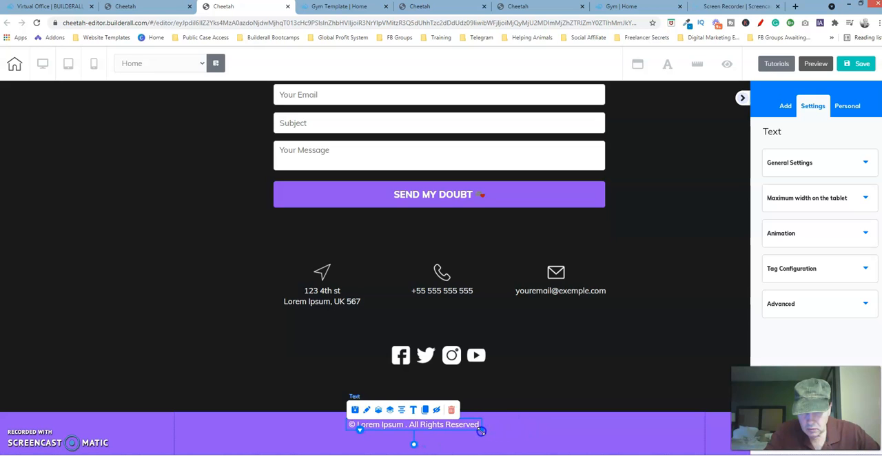
{"action": "left_click", "coordinate": [403, 410]}
{"action": "key", "text": "Down"}
{"action": "key", "text": "Down"}
{"action": "key", "text": "Down"}
{"action": "key", "text": "Down"}
{"action": "key", "text": "Down"}
{"action": "key", "text": "Down"}
{"action": "key", "text": "Down"}
{"action": "key", "text": "Down"}
{"action": "key", "text": "Down"}
{"action": "key", "text": "Down"}
{"action": "key", "text": "Down"}
{"action": "key", "text": "Down"}
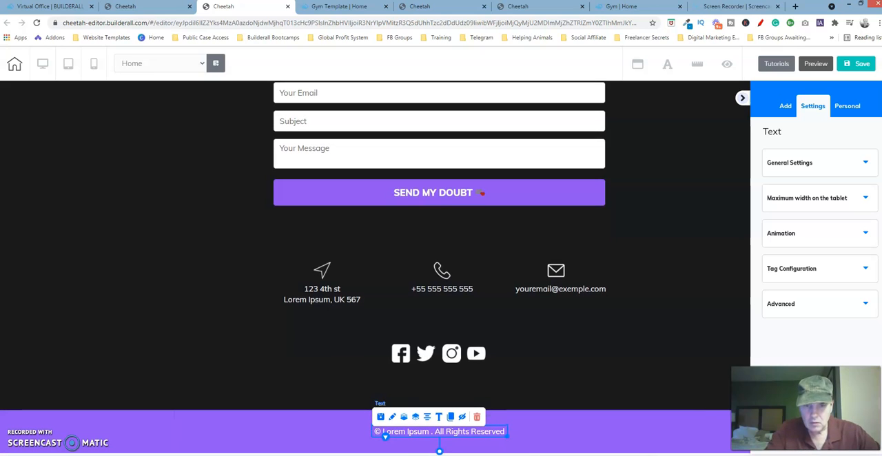
{"action": "left_click", "coordinate": [311, 423]}
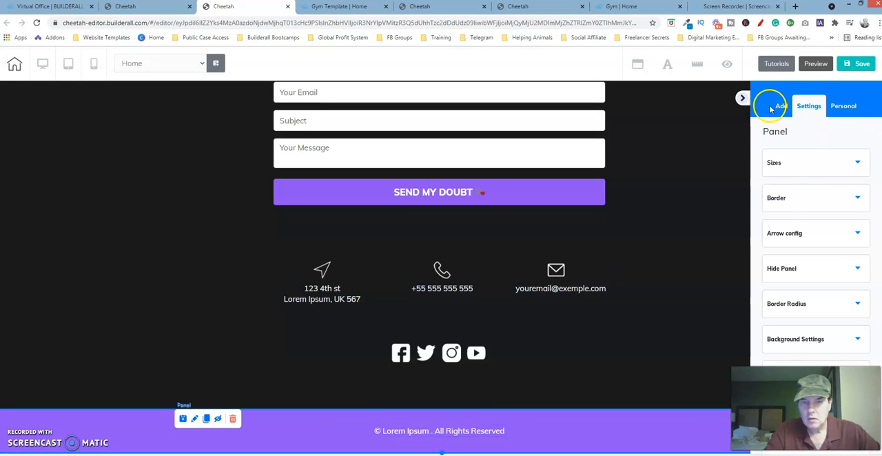
Save the site, publish it and dismiss the publishing dialog
{"action": "left_click", "coordinate": [854, 63]}
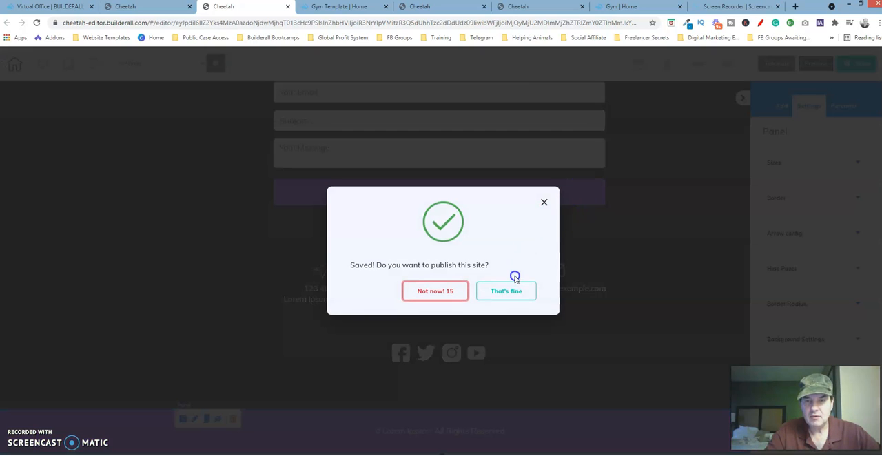
{"action": "left_click", "coordinate": [516, 289]}
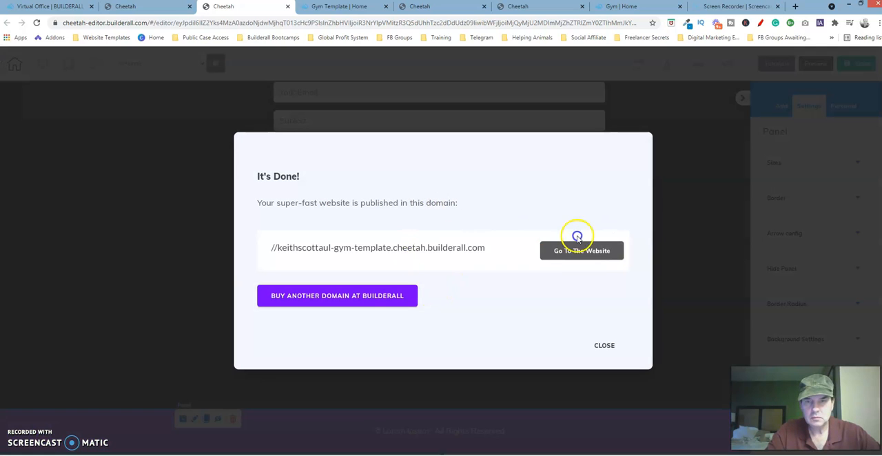
{"action": "left_click", "coordinate": [603, 346]}
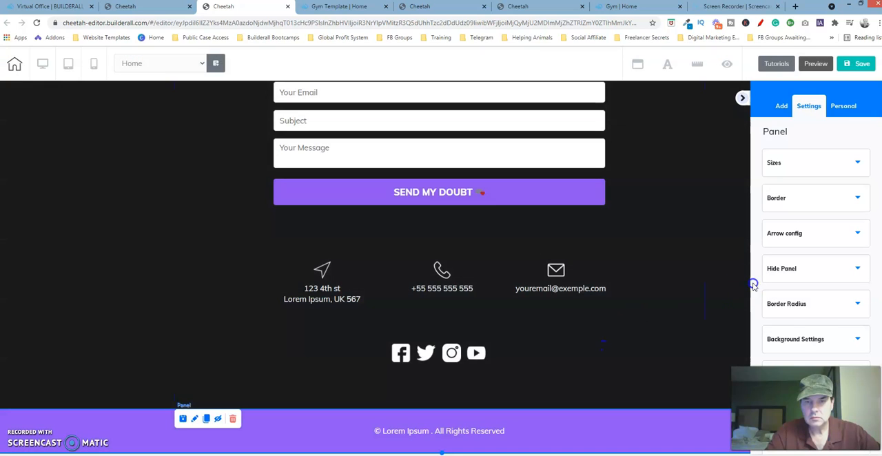
Collapse the settings sidebar and review the page from the footer up to the hero section
{"action": "left_click", "coordinate": [740, 99]}
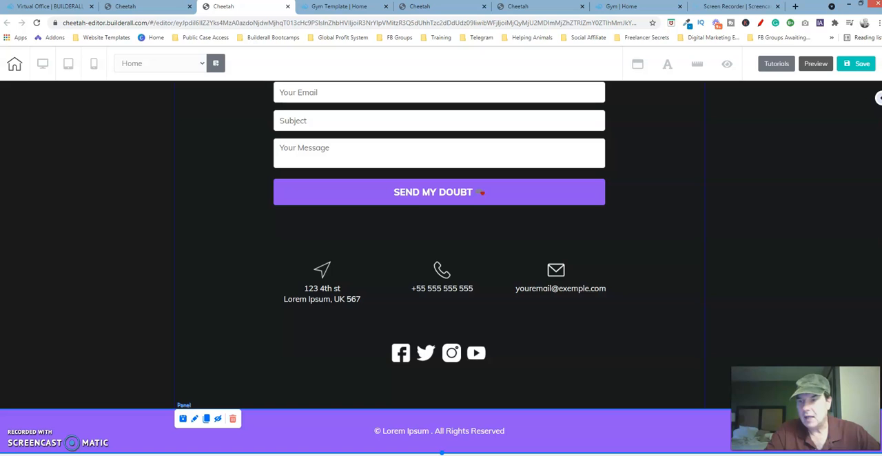
{"action": "scroll", "coordinate": [441, 269], "scroll_direction": "up", "scroll_amount": 15}
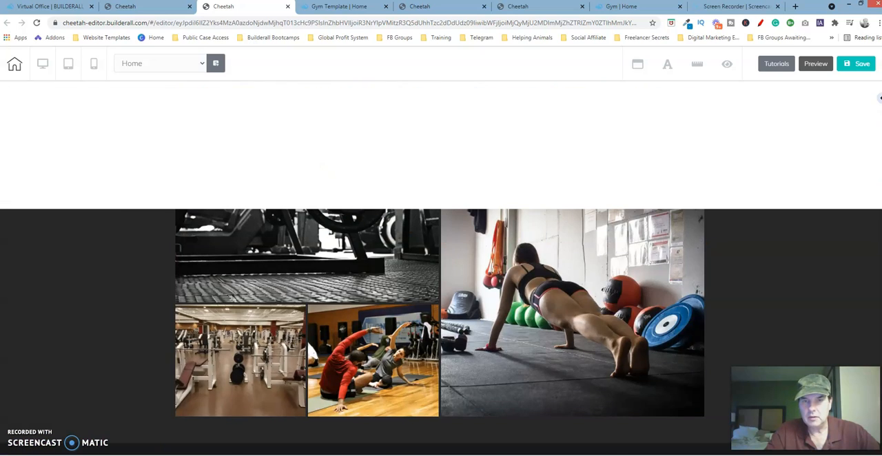
{"action": "scroll", "coordinate": [441, 269], "scroll_direction": "up", "scroll_amount": 15}
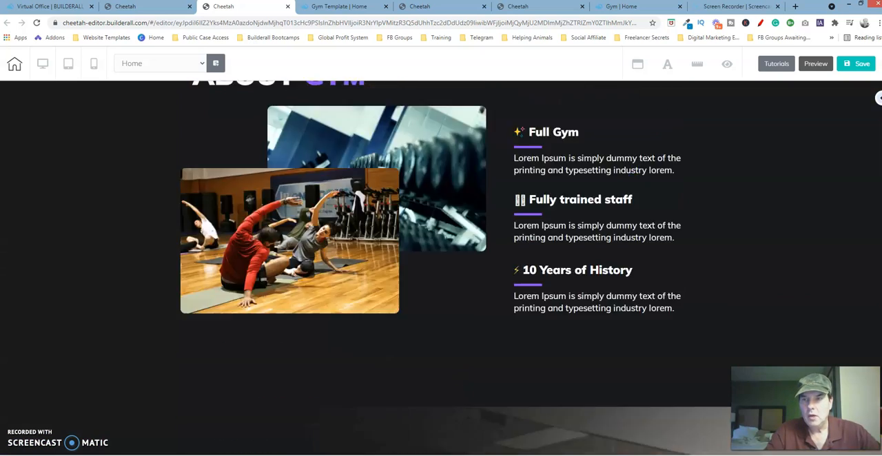
{"action": "scroll", "coordinate": [441, 269], "scroll_direction": "up", "scroll_amount": 1}
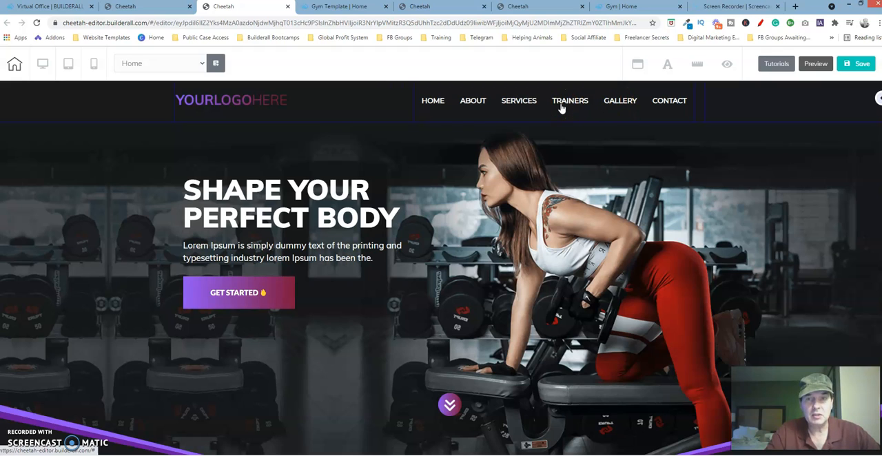
{"action": "left_click", "coordinate": [522, 128]}
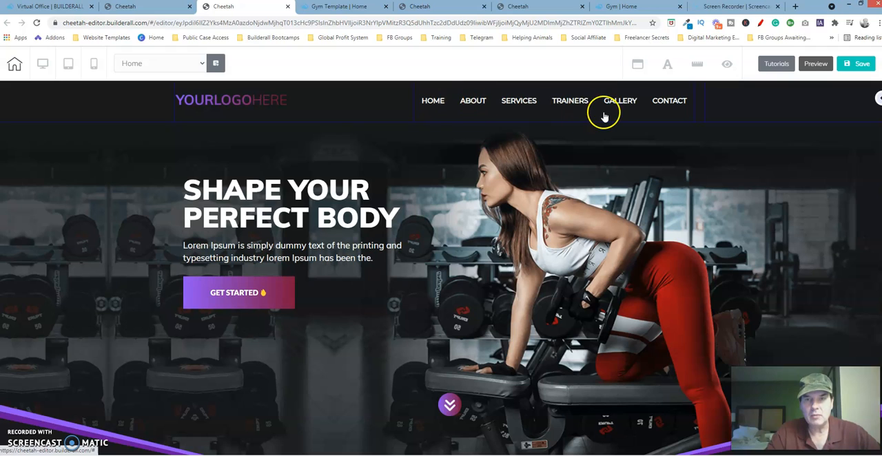
{"action": "left_click", "coordinate": [458, 409]}
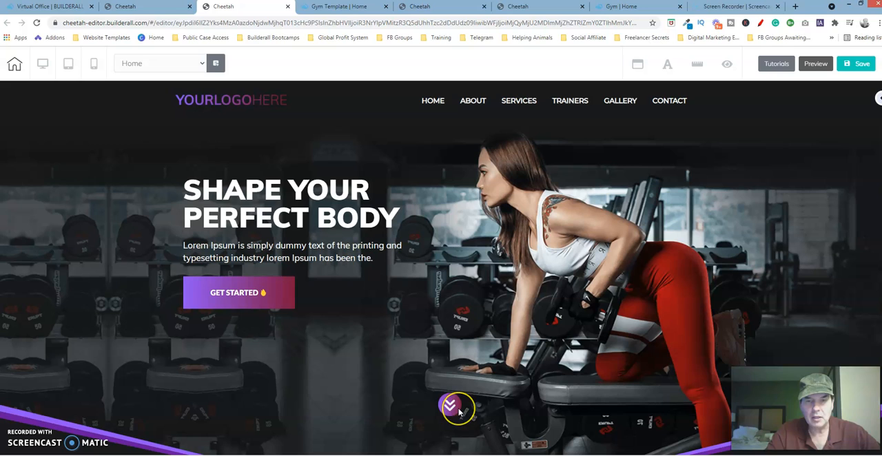
{"action": "left_click", "coordinate": [455, 411]}
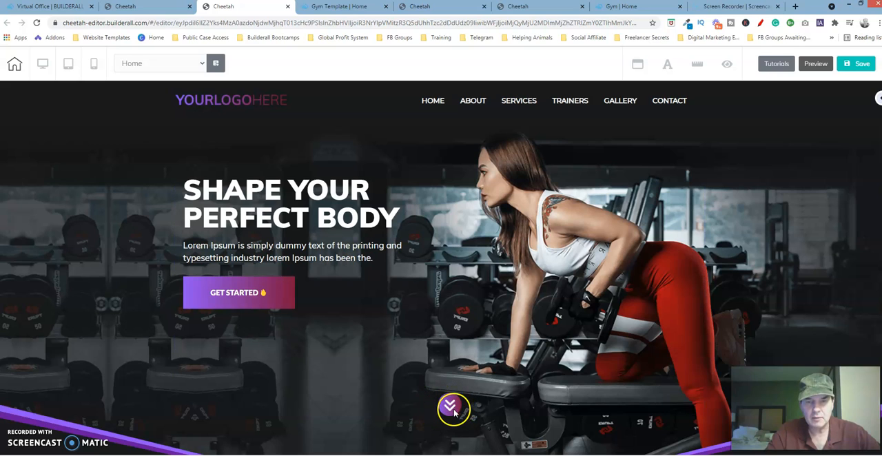